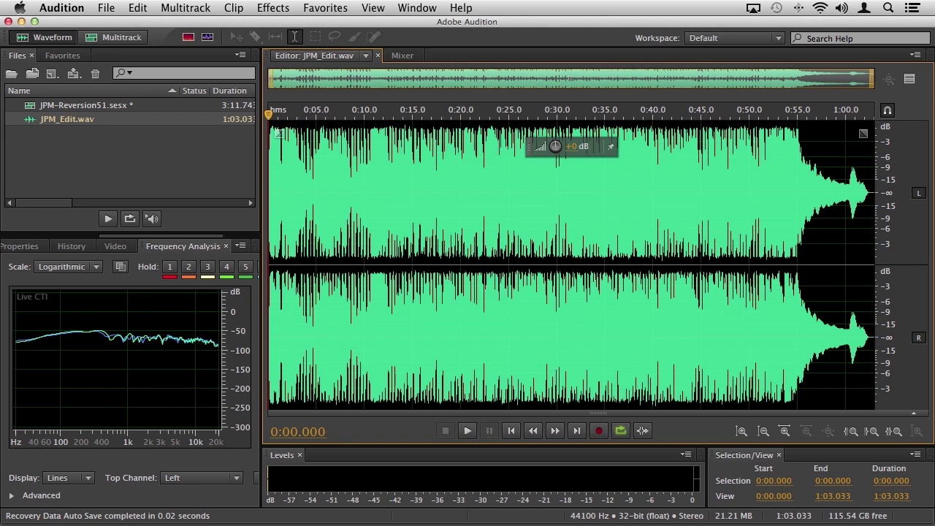
- Open the Stereo Imagery Center Channel Extractor on JPM_Edit.wav and move its dialog aside
click(273, 9)
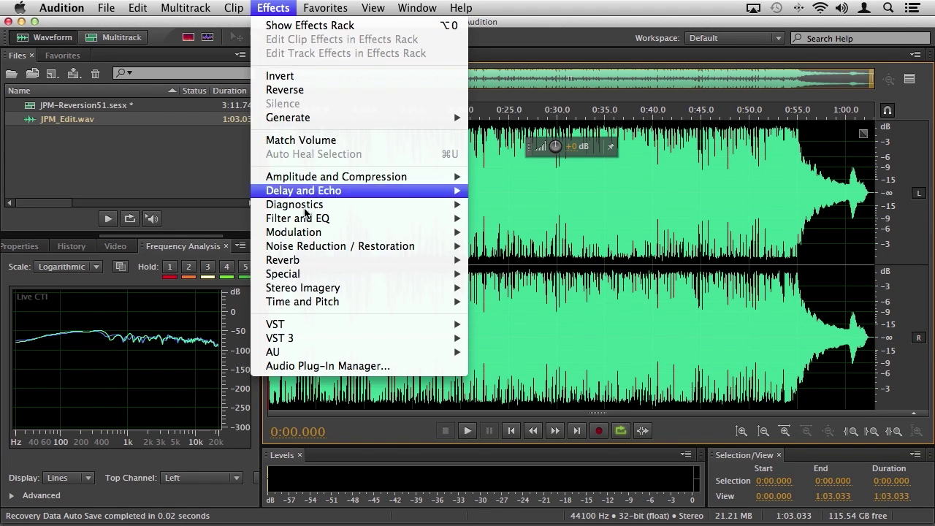
mouse_move(328, 273)
mouse_move(341, 289)
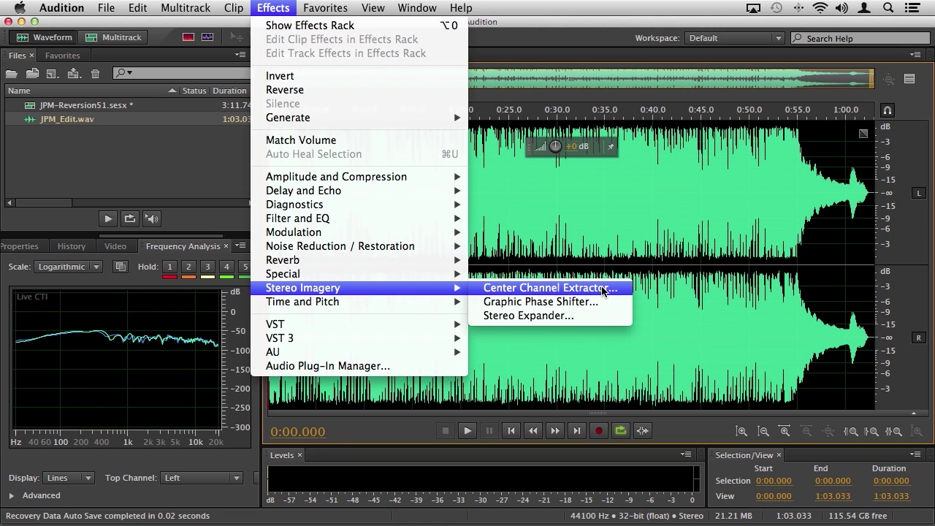
click(623, 292)
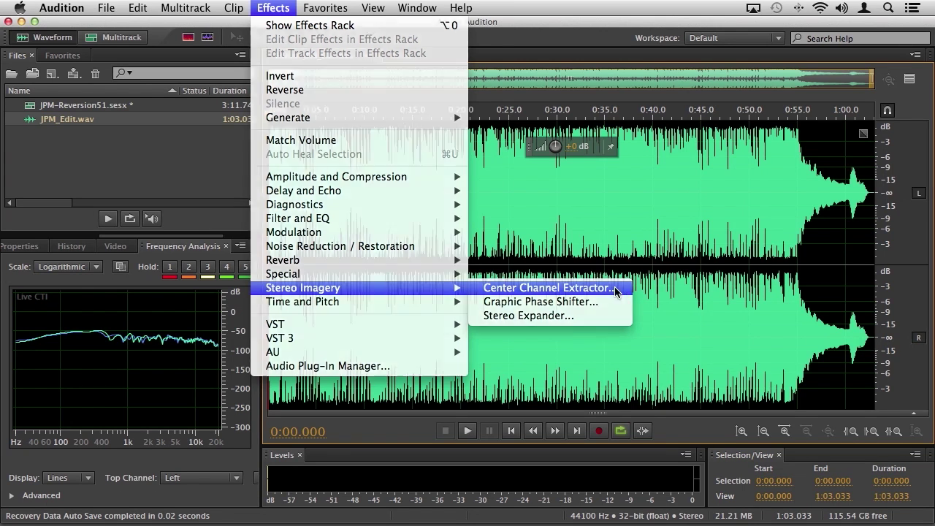
drag(411, 244, 311, 89)
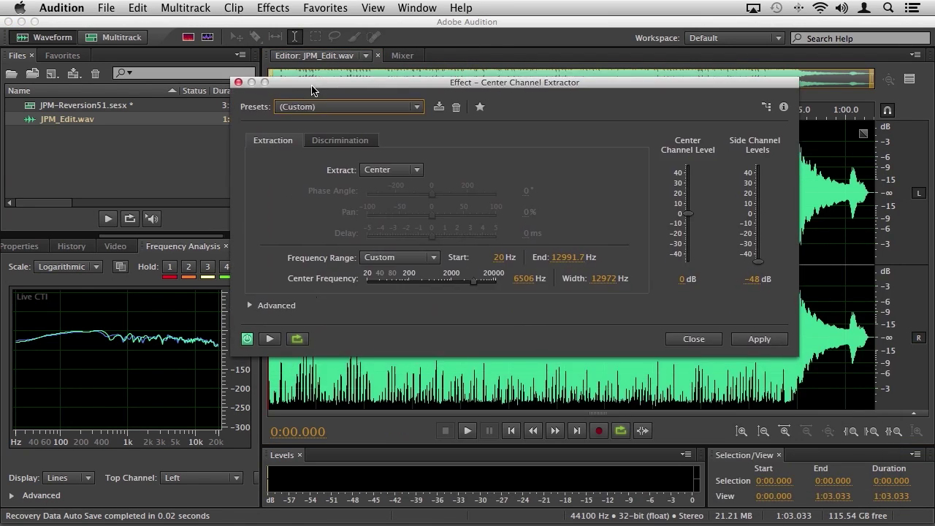
- Preview the song with the extractor bypassed, toggling the effect on and off
click(248, 339)
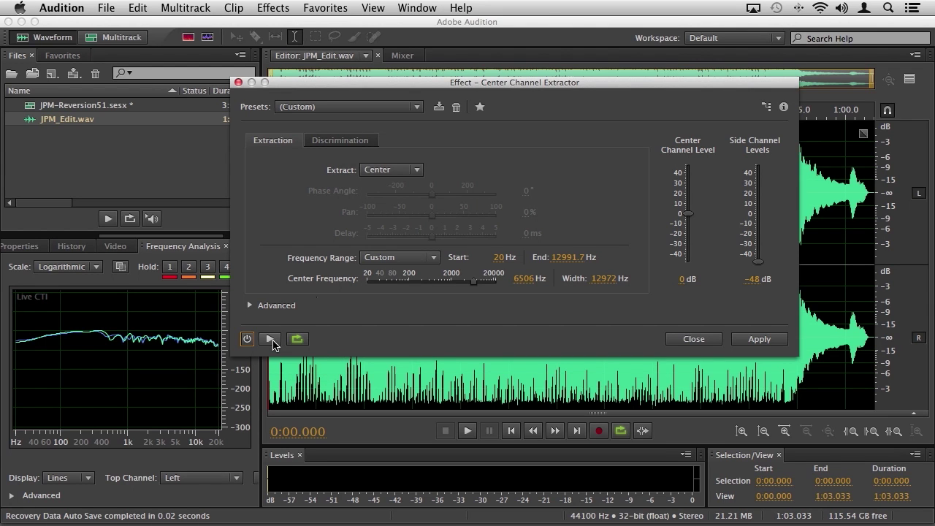
click(270, 339)
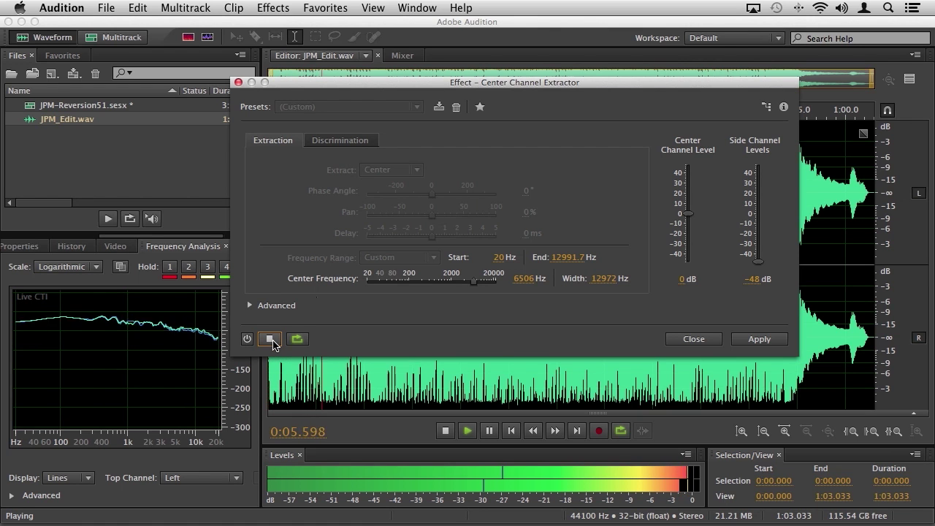
click(271, 341)
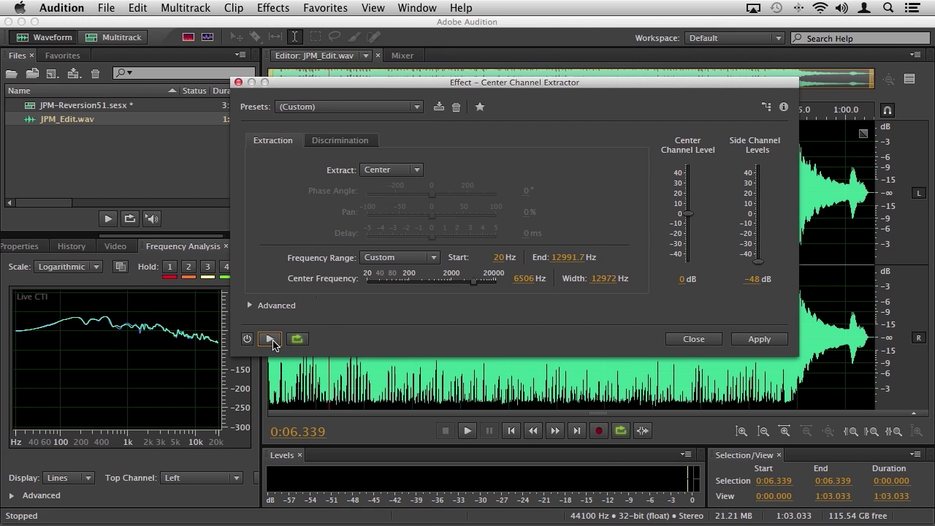
click(247, 340)
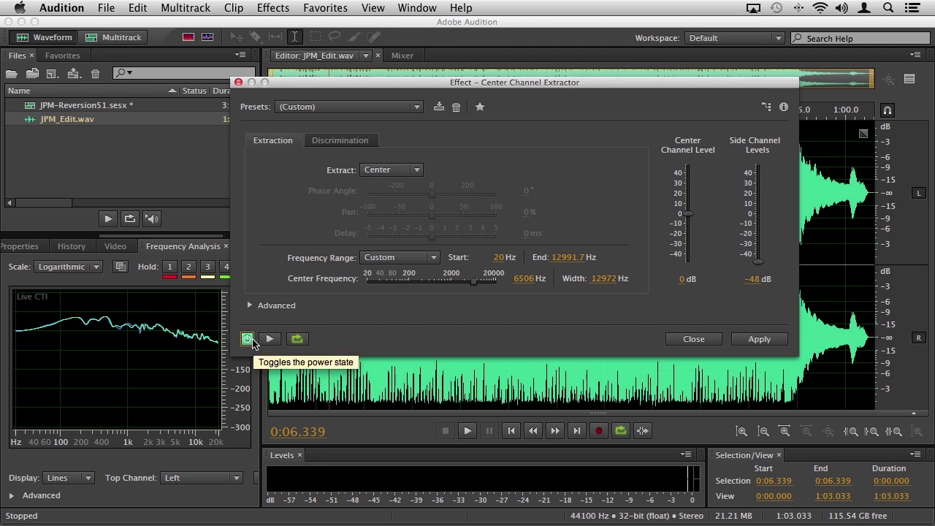
click(248, 340)
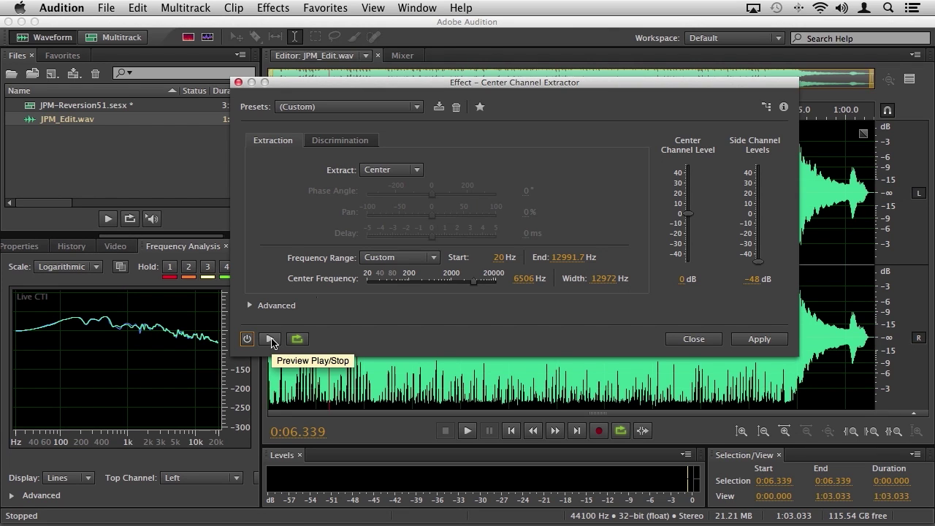
click(418, 108)
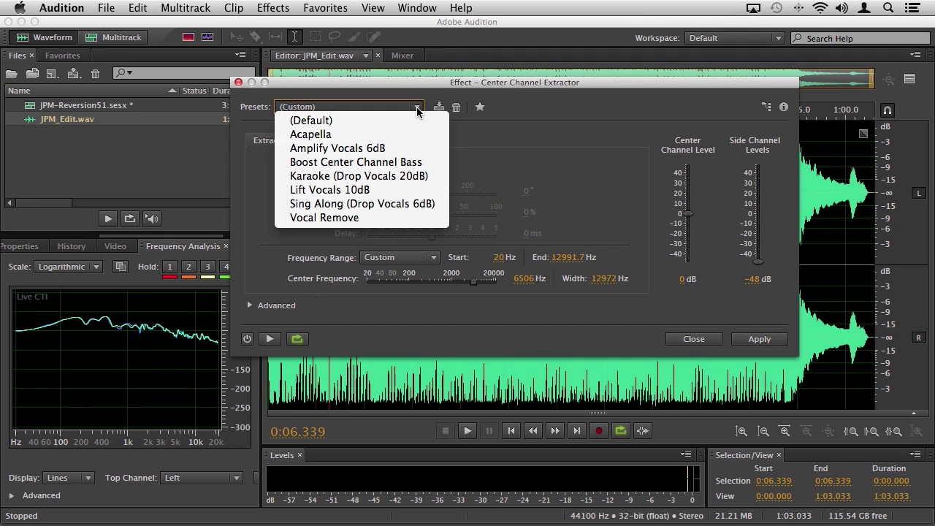
- Preview while narrowing the extracted range to 323.6–10424.5 Hz, comparing against bypass
click(574, 125)
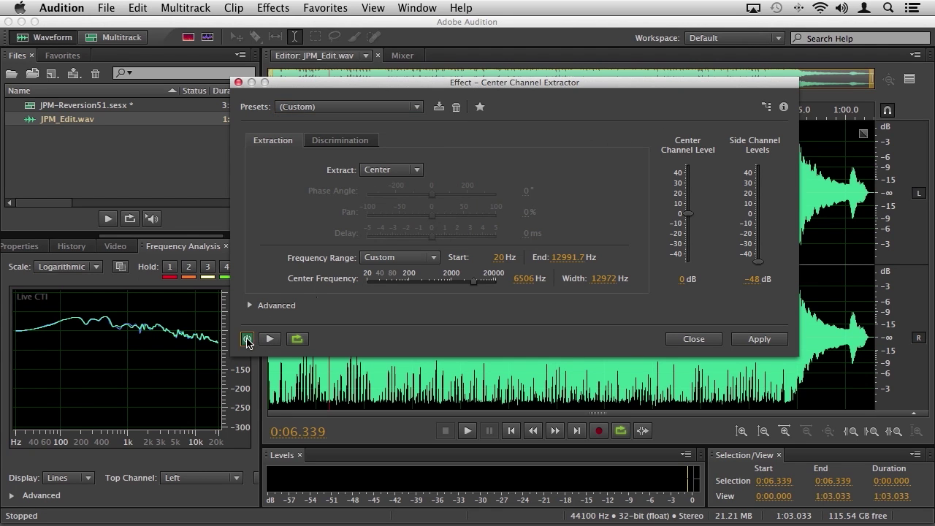
click(270, 339)
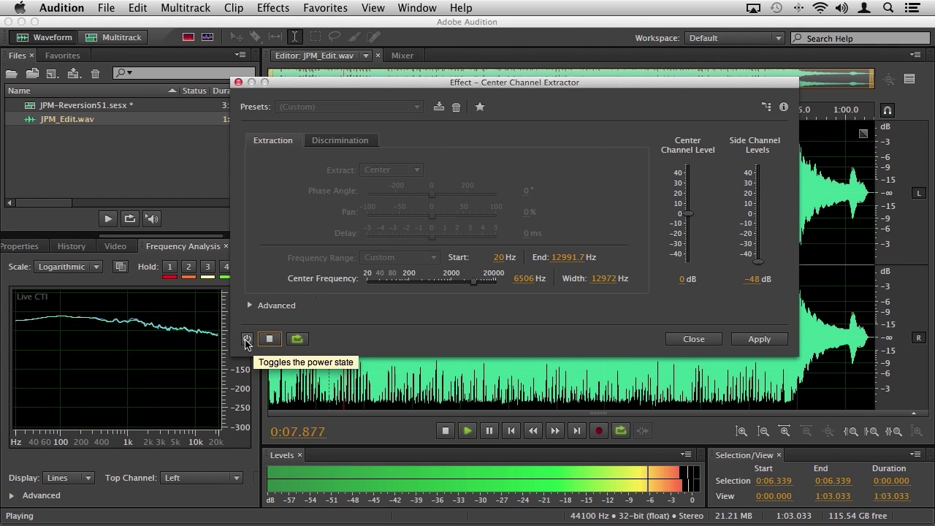
click(247, 339)
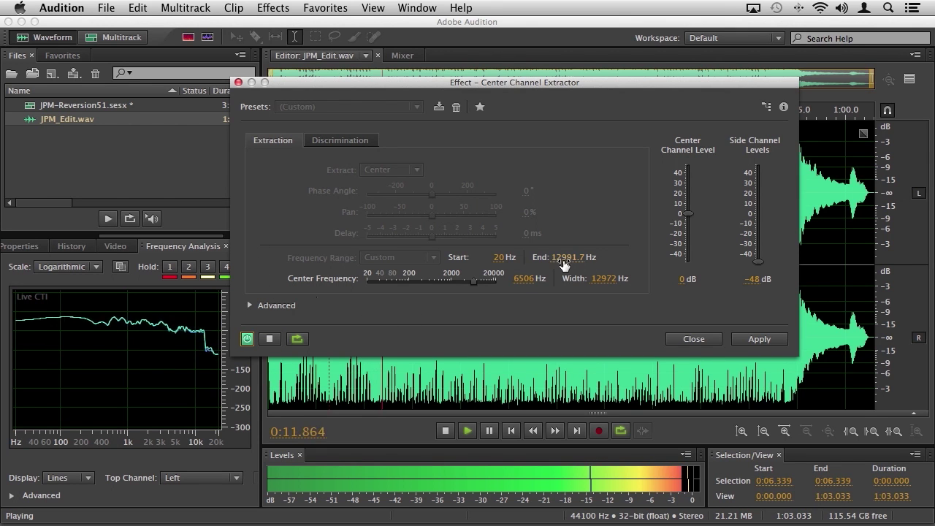
drag(567, 257, 603, 260)
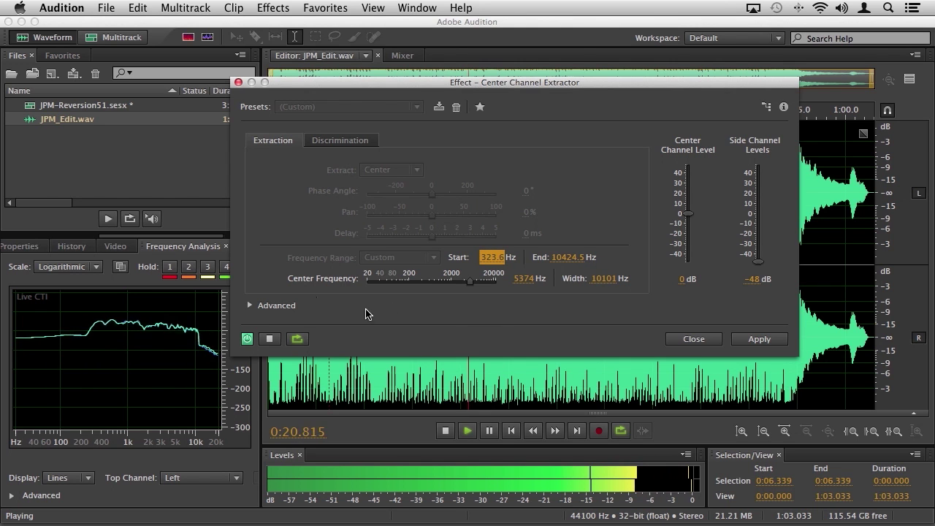
click(247, 340)
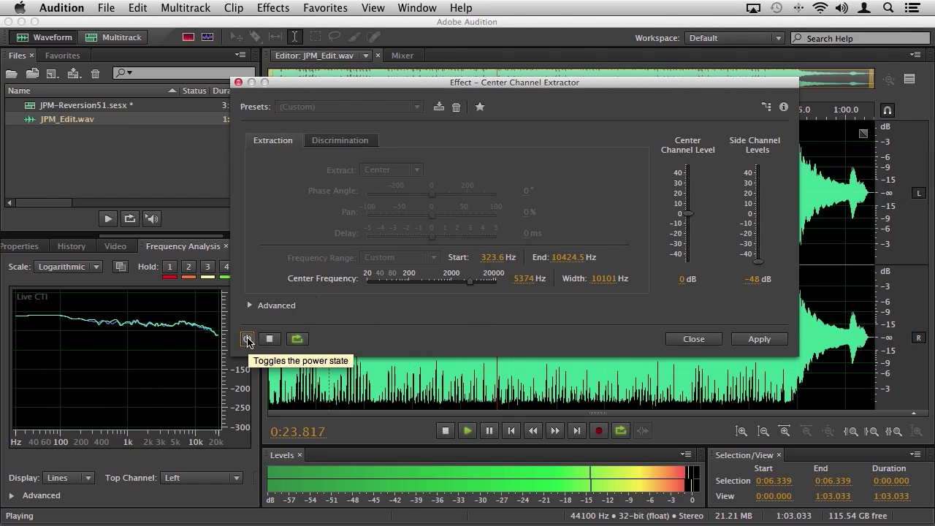
click(248, 340)
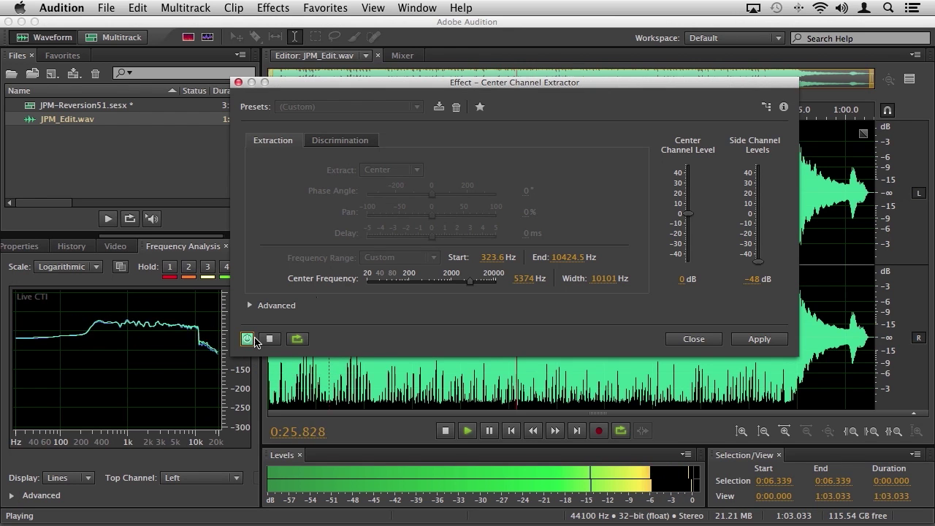
click(269, 339)
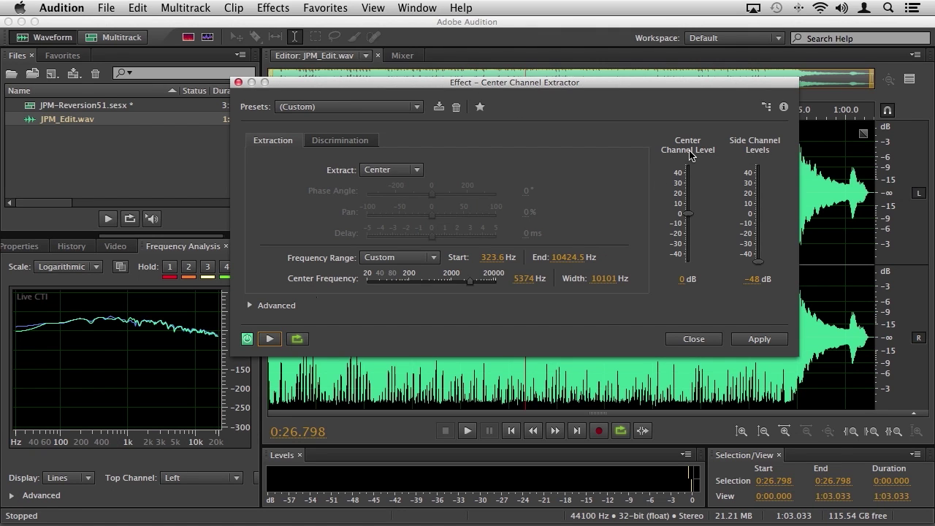
- Load the Acapella preset, set 241.2–13916.2 Hz and centre level 4 dB, then apply it
click(342, 108)
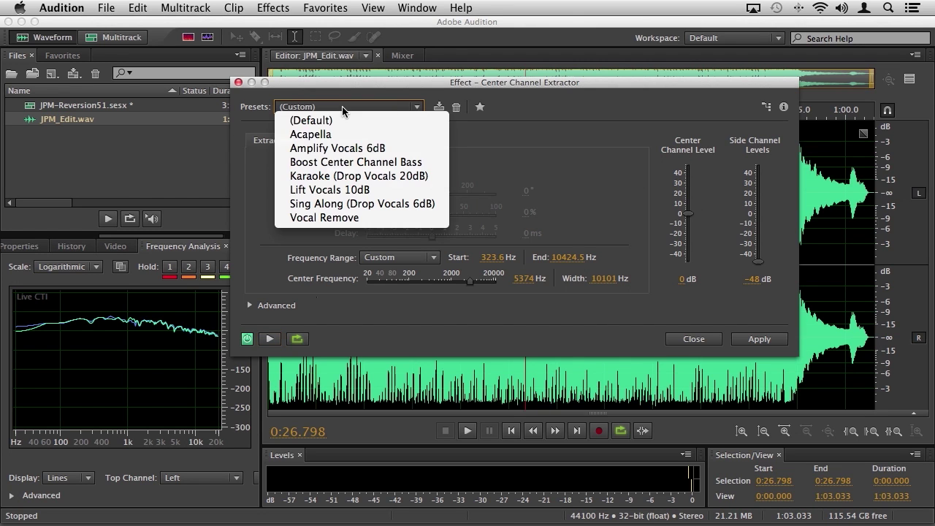
click(350, 136)
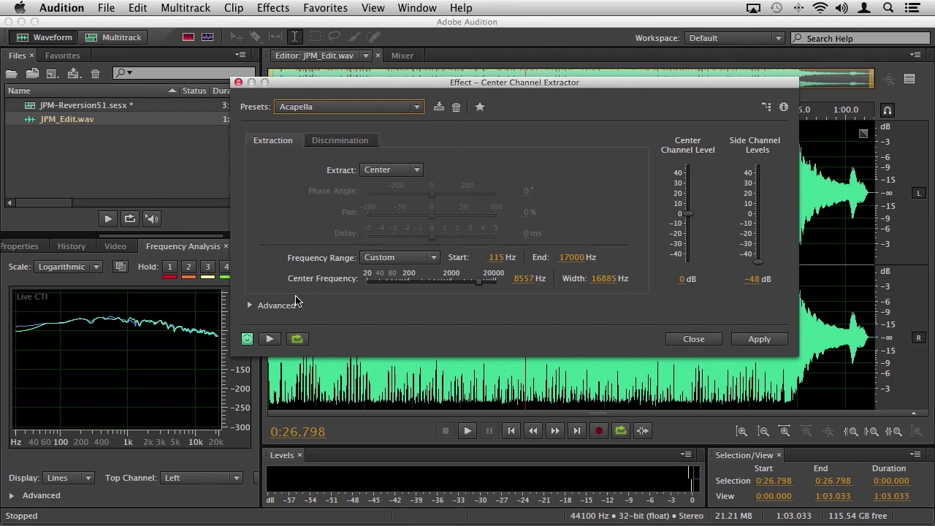
click(270, 339)
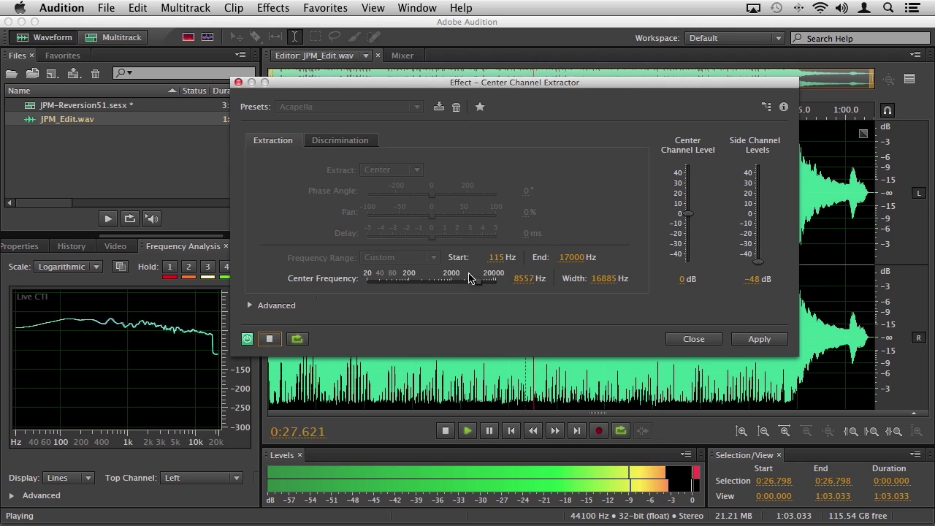
drag(497, 258, 509, 257)
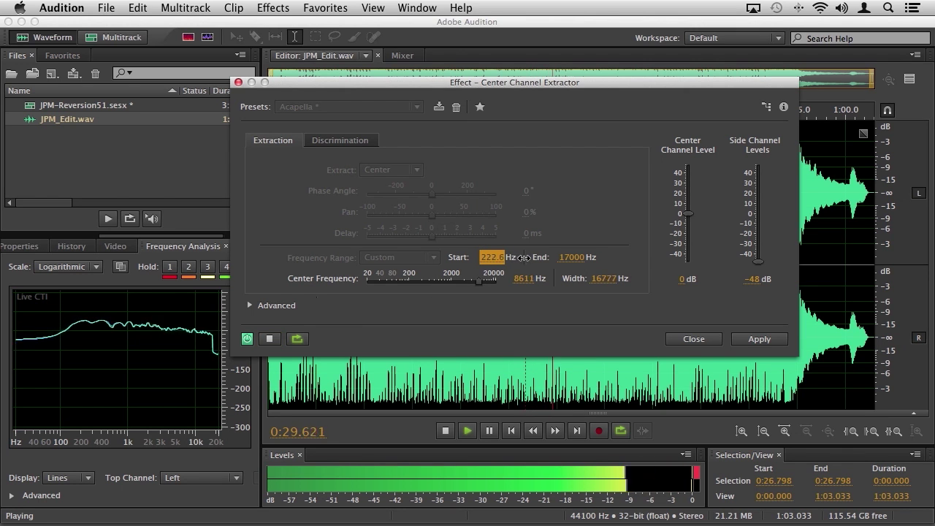
drag(571, 257, 556, 260)
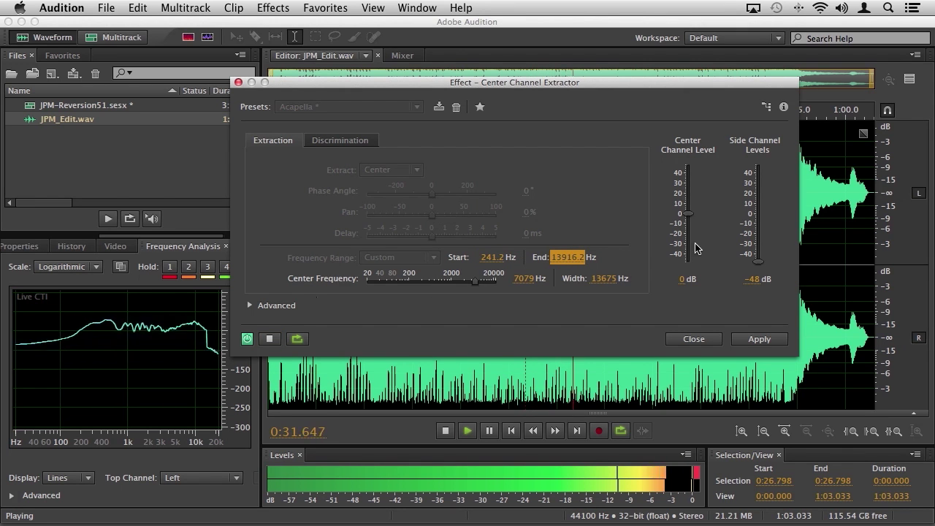
drag(687, 219, 688, 215)
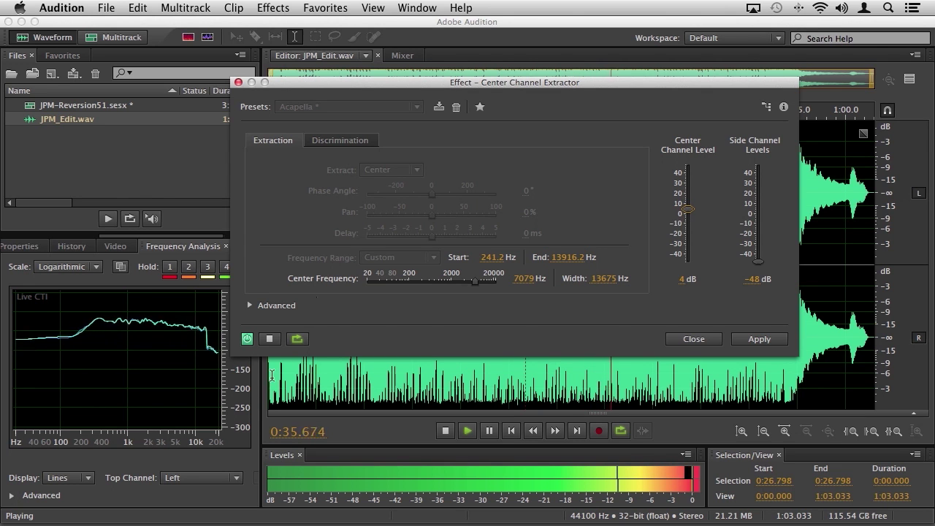
click(269, 339)
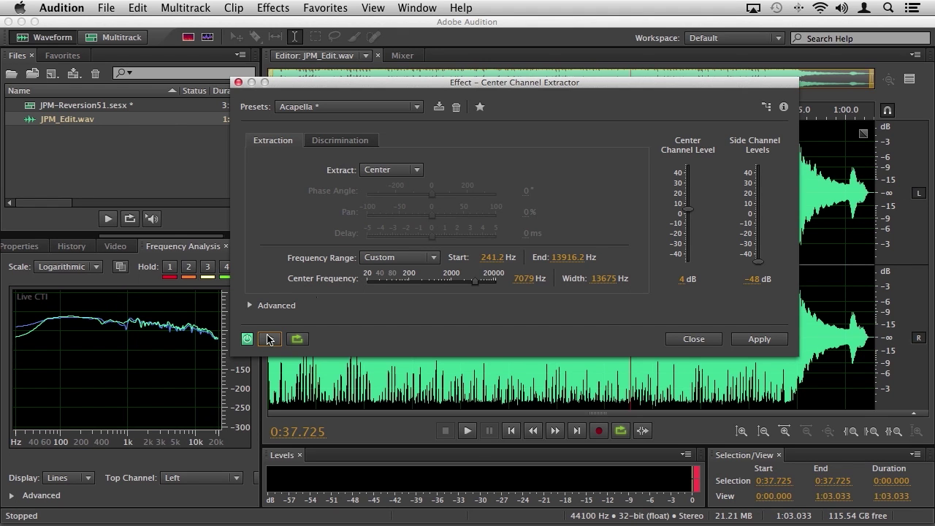
click(777, 344)
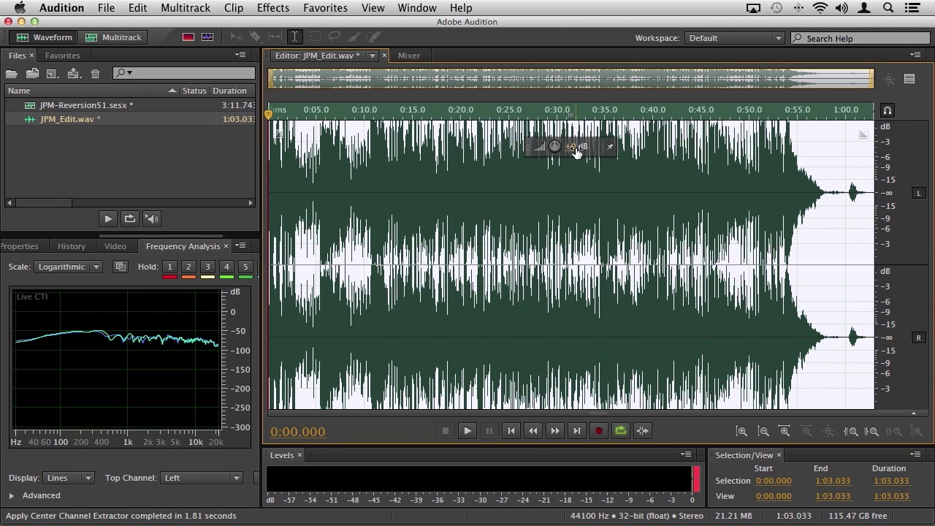
- Lower the extracted audio about 4.5 dB and copy it to a new file, Untitled 2
drag(576, 151, 560, 148)
right_click(486, 184)
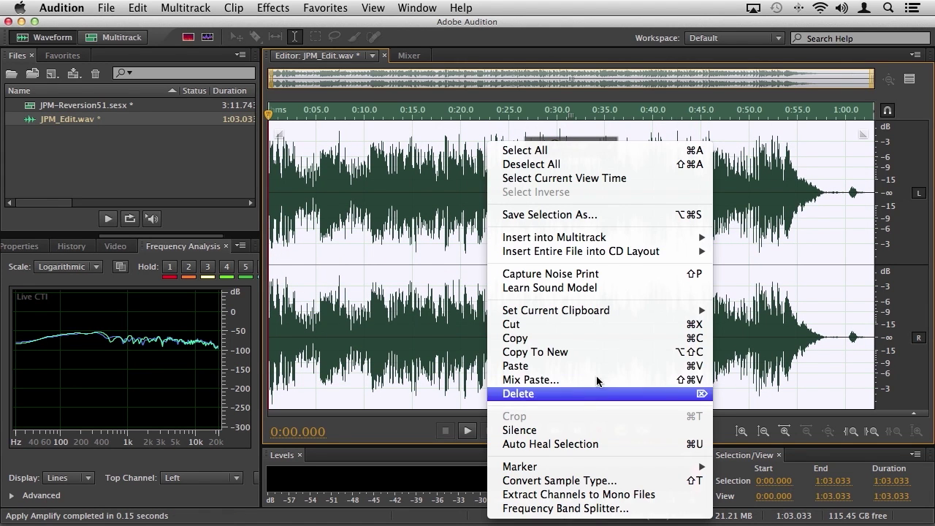
click(594, 357)
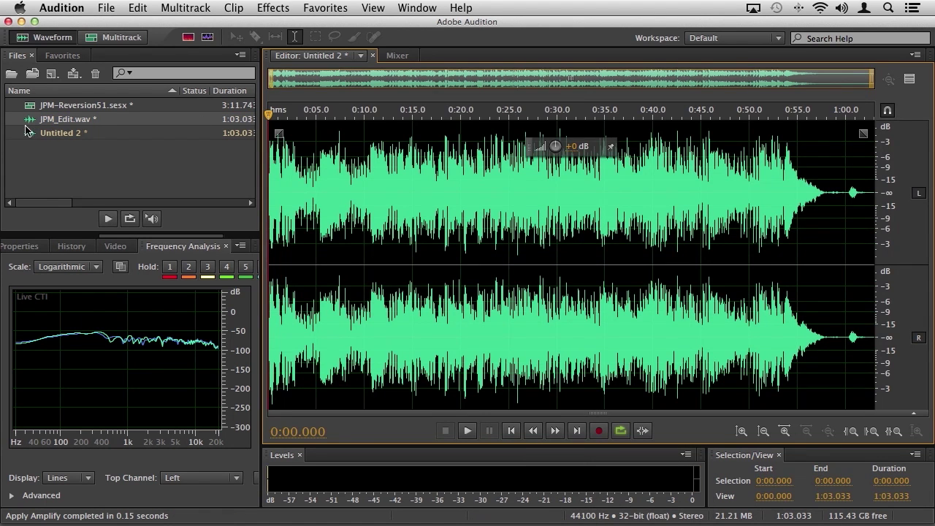
click(28, 124)
key(super+a)
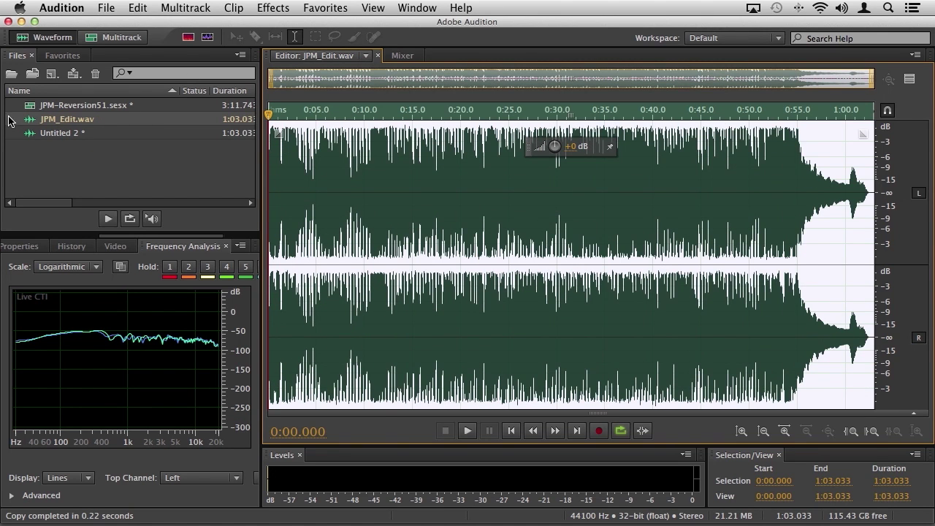
click(28, 140)
click(28, 139)
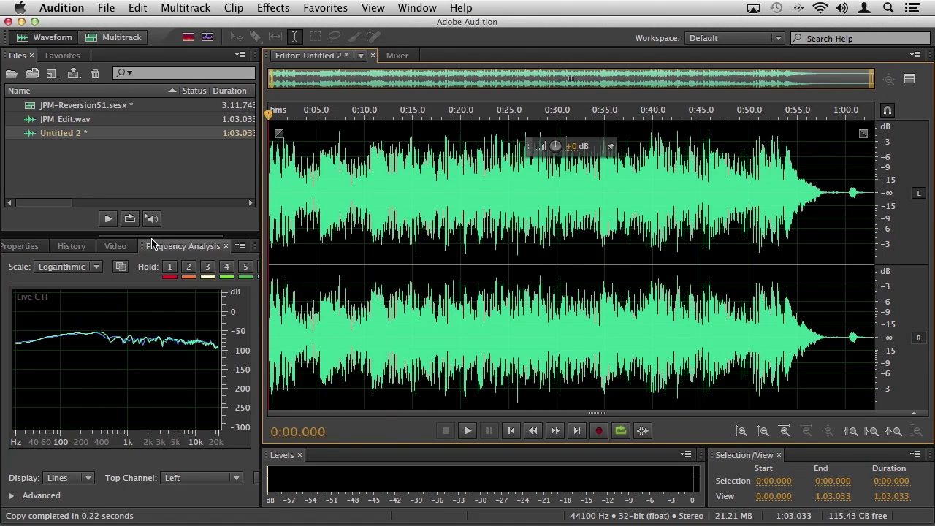
- Play Untitled 2 from around 0:27 to check the centre-channel audio
key(space)
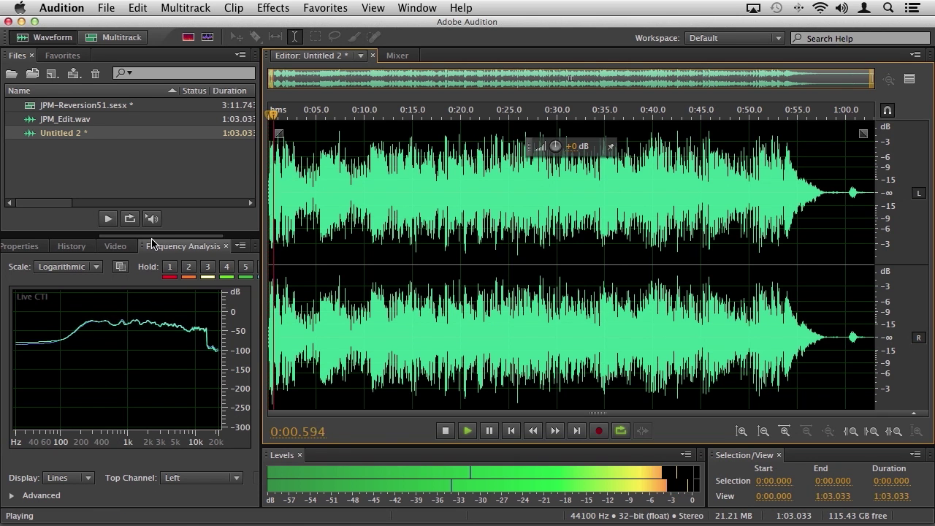
drag(288, 115, 529, 117)
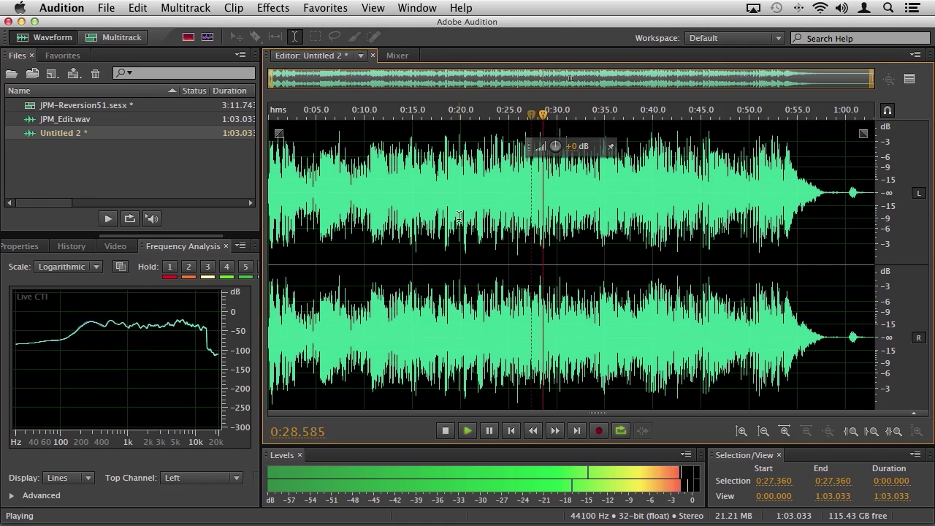
key(space)
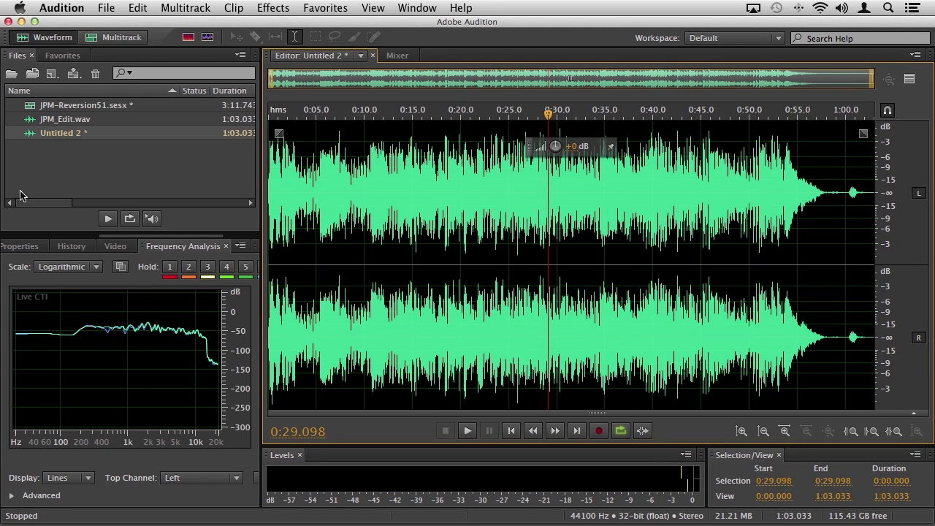
click(106, 7)
- Save Untitled 2 as JaseCenterOnly.wav and switch to the JPM-Reversion51 multitrack session
click(147, 191)
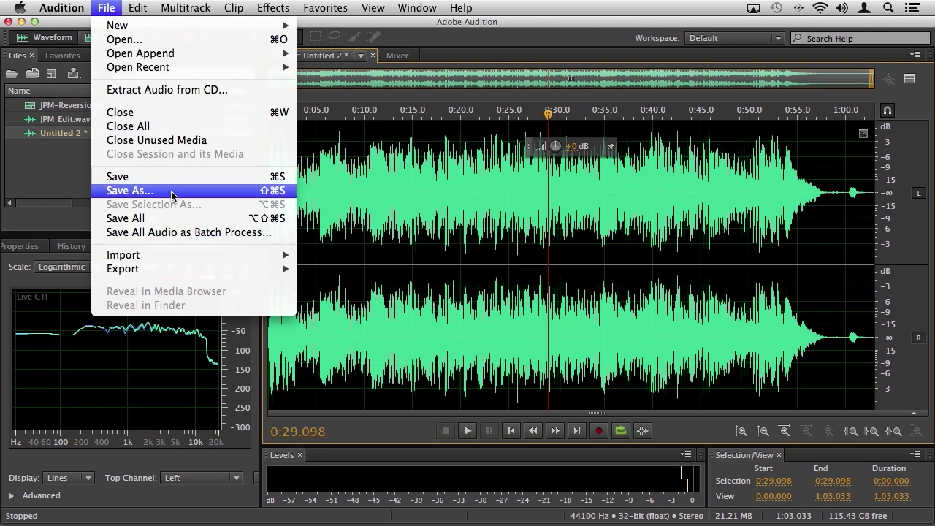
text(JaseCenter)
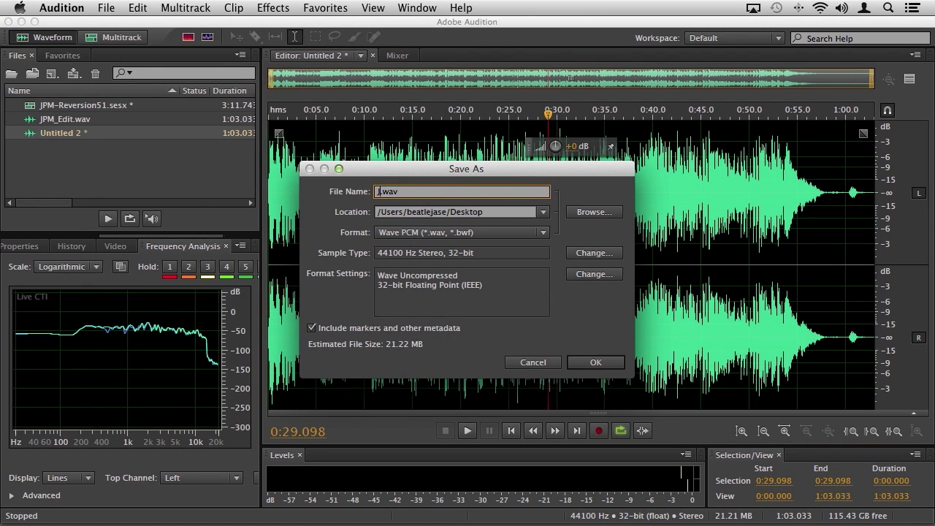
text(Only)
click(590, 364)
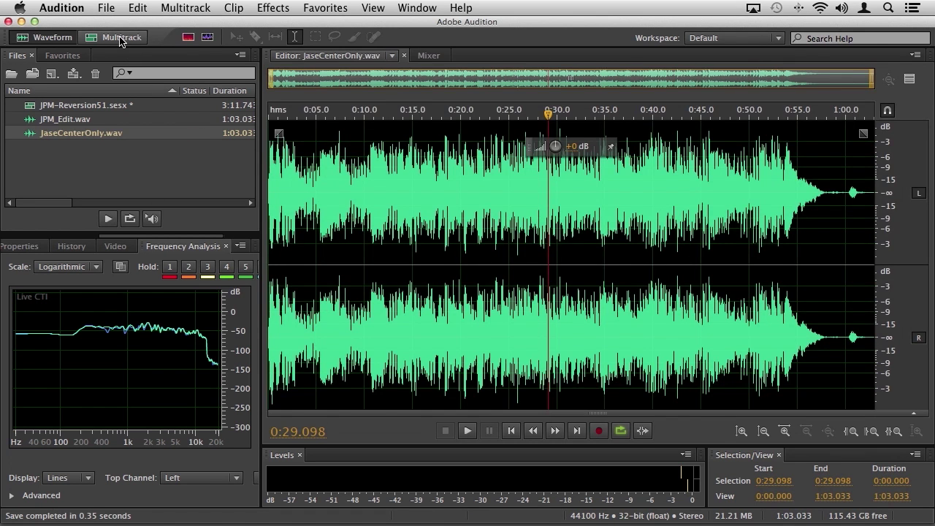
click(119, 37)
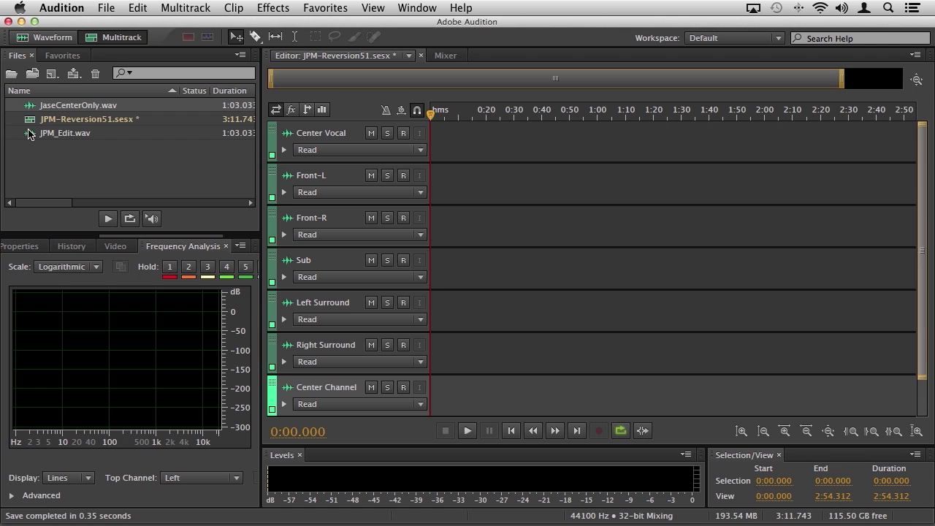
- Place JaseCenterOnly.wav on the Center Vocal track and set its surround panner speakers
drag(30, 107, 409, 138)
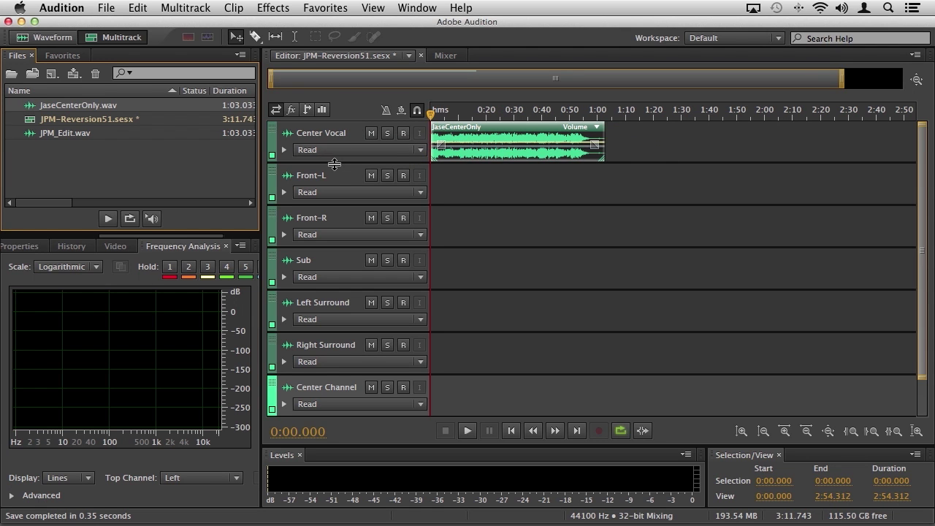
drag(334, 163, 336, 206)
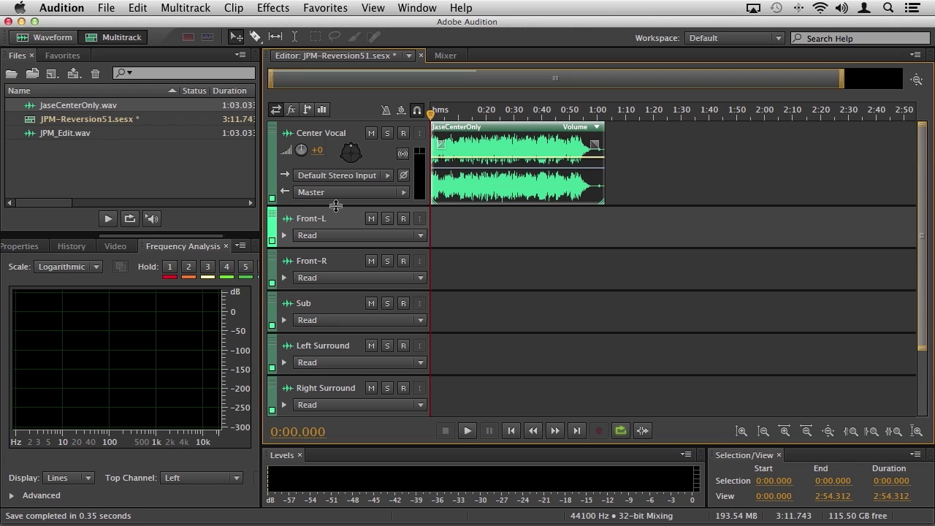
double_click(350, 152)
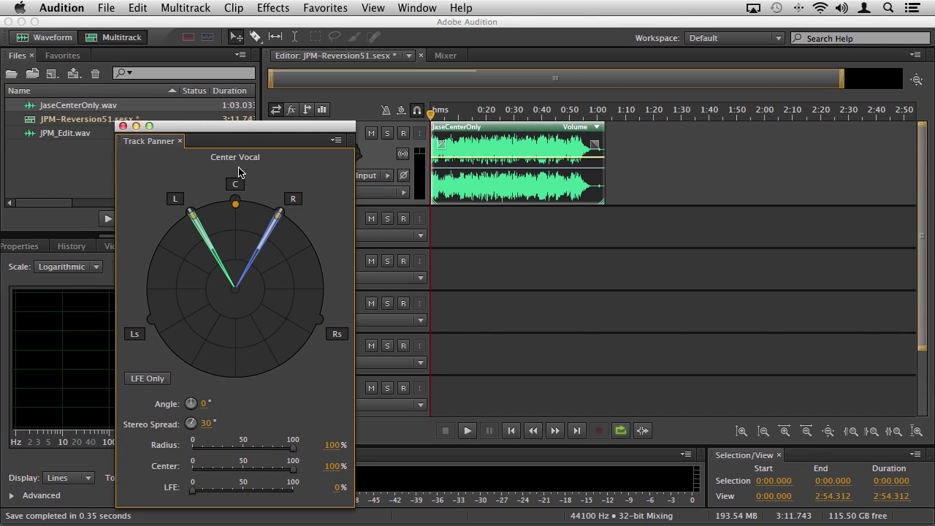
click(235, 201)
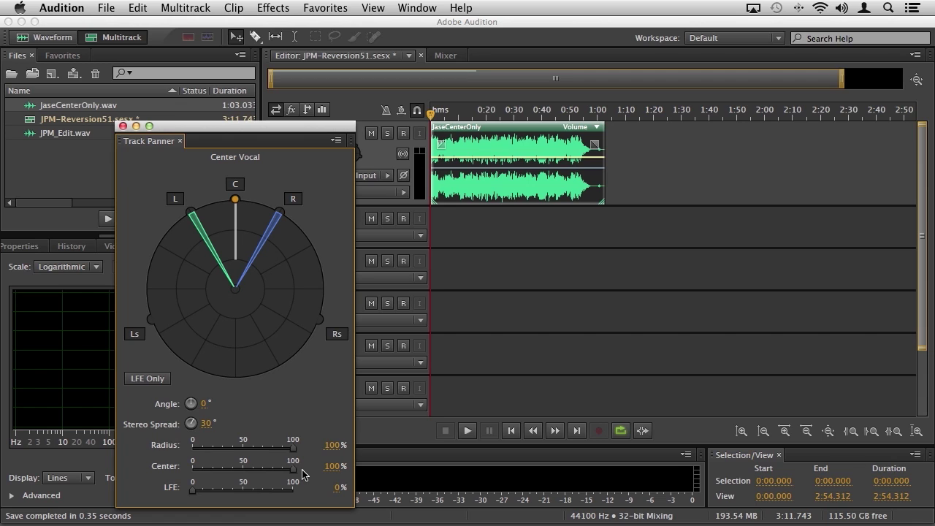
click(176, 199)
click(293, 199)
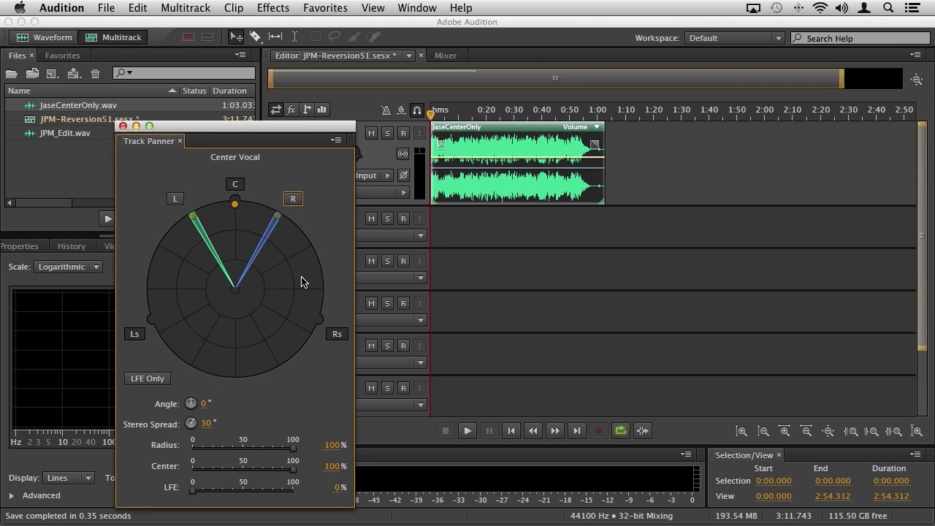
- Close the panner and reopen JPM_Edit.wav in the waveform editor
click(122, 126)
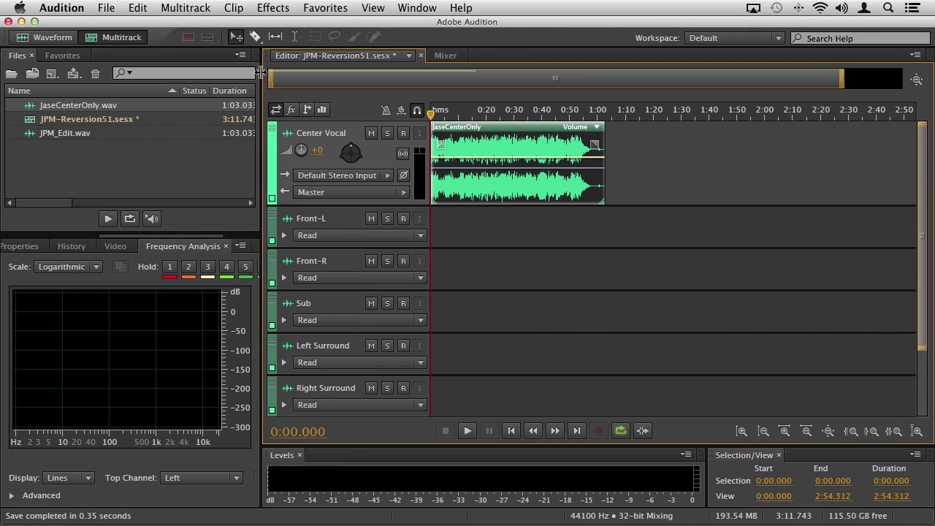
double_click(32, 136)
click(196, 7)
- Open the Frequency Band Splitter on JPM_Edit.wav and move the dialog up to reveal OK
mouse_move(279, 8)
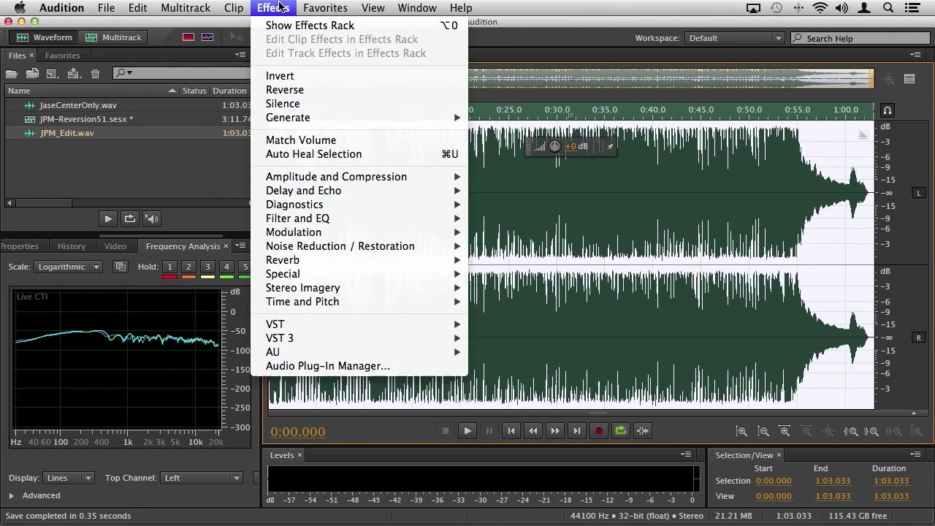
mouse_move(138, 7)
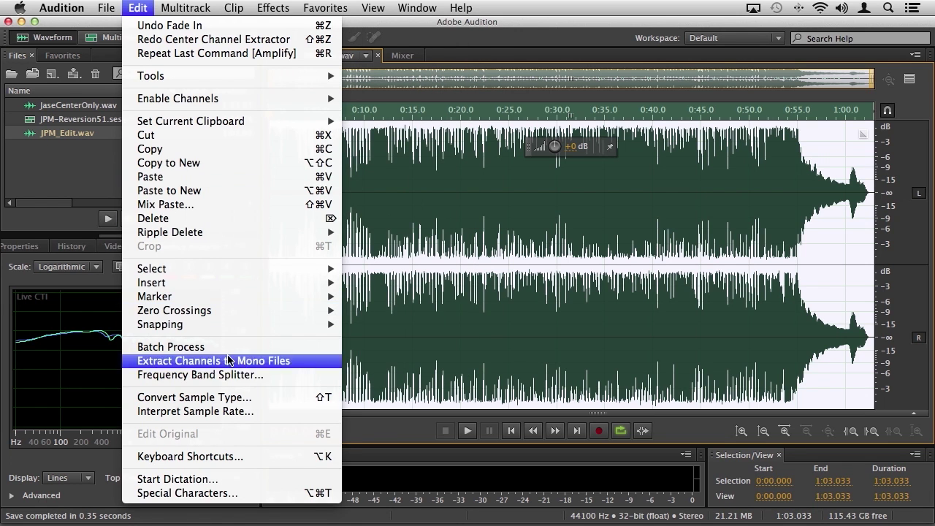
click(262, 376)
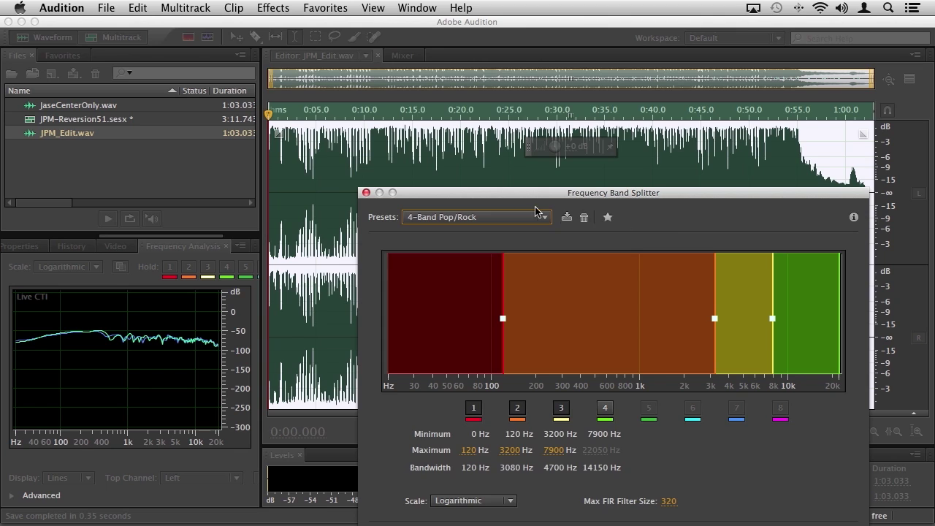
drag(517, 200, 398, 70)
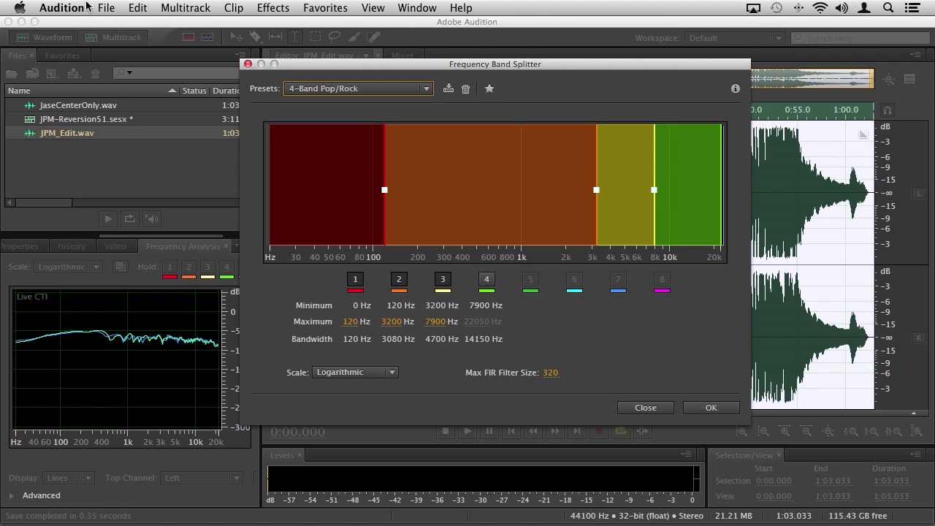
- Split JPM_Edit.wav into five bands with the 5-Band Broadcast preset (40, 120, 3200, 7500 Hz)
click(406, 89)
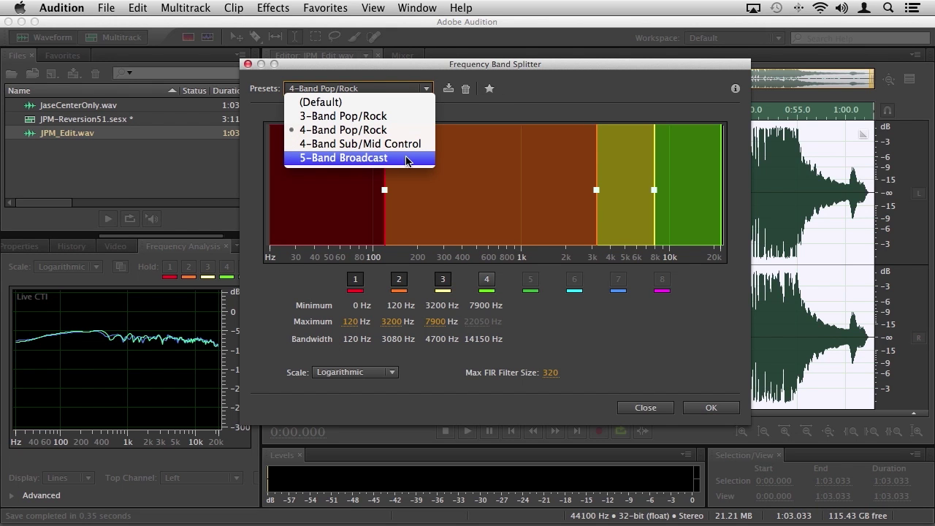
click(409, 160)
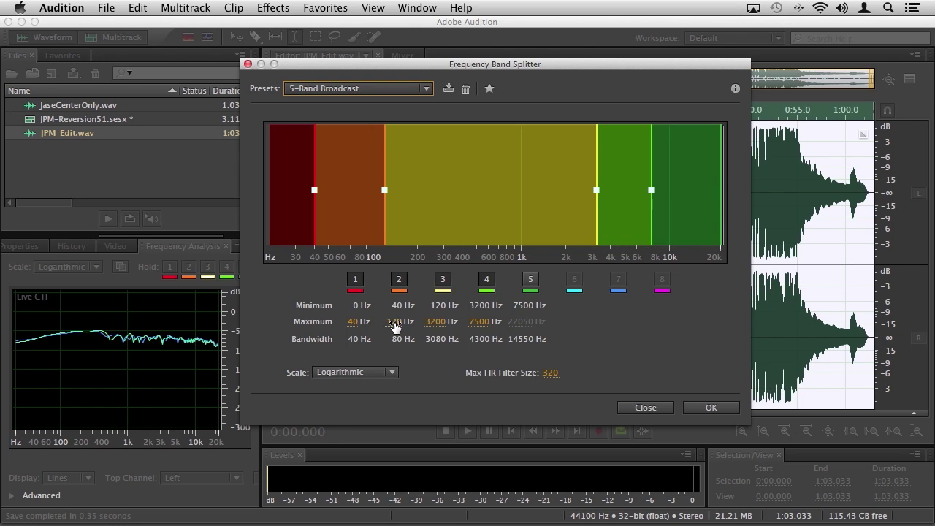
mouse_move(394, 324)
mouse_down()
mouse_move(414, 324)
mouse_move(375, 326)
mouse_move(399, 327)
mouse_up()
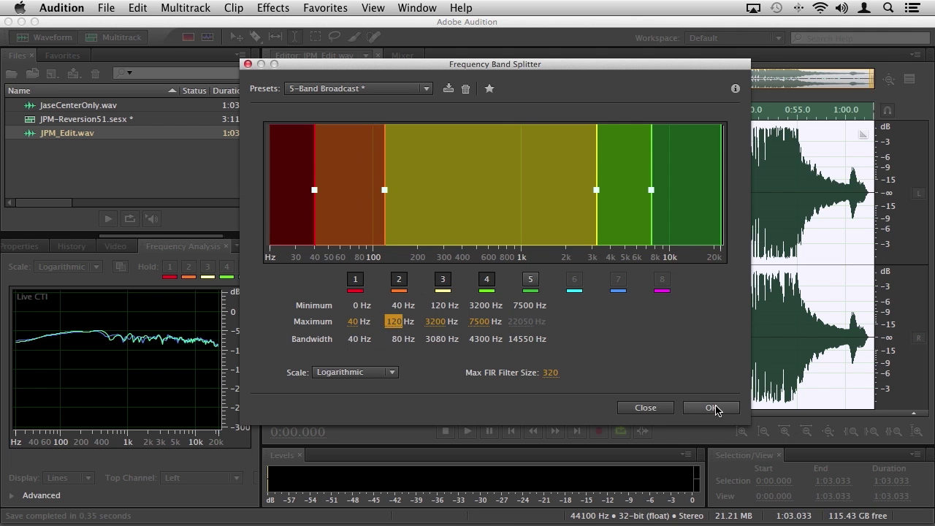
click(711, 407)
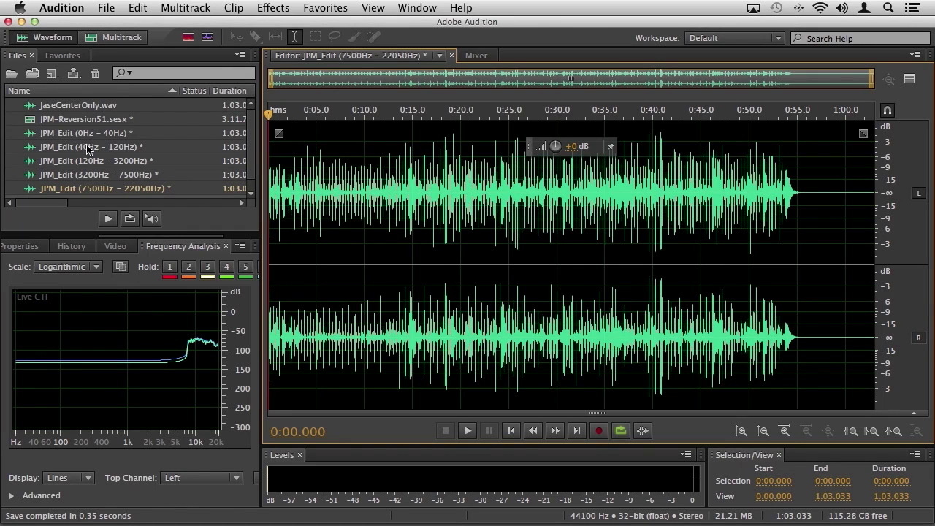
- Listen to the 0–40 Hz band, then open and play the 40–120 Hz band
double_click(32, 134)
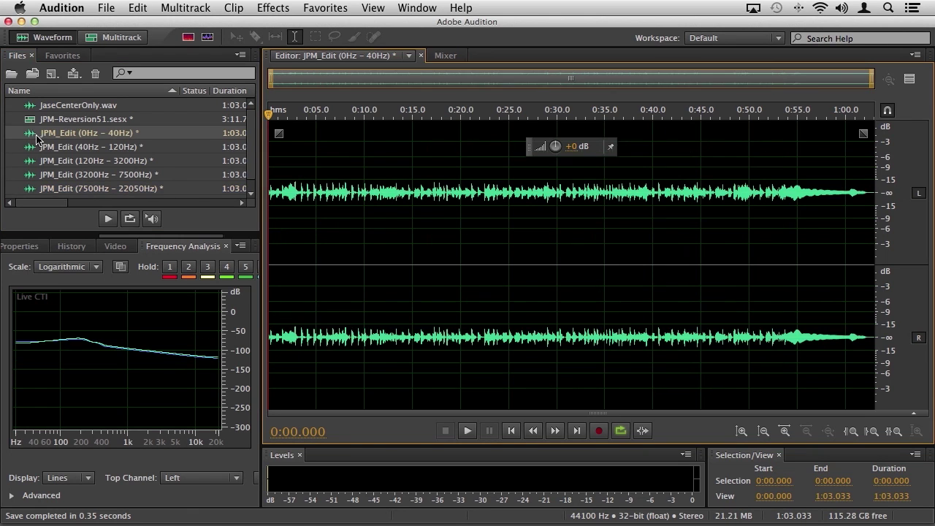
key(space)
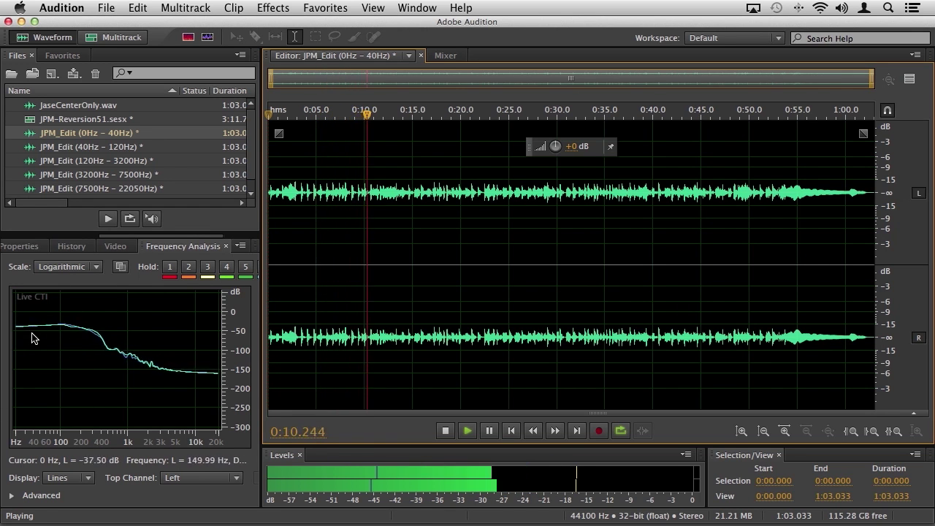
key(space)
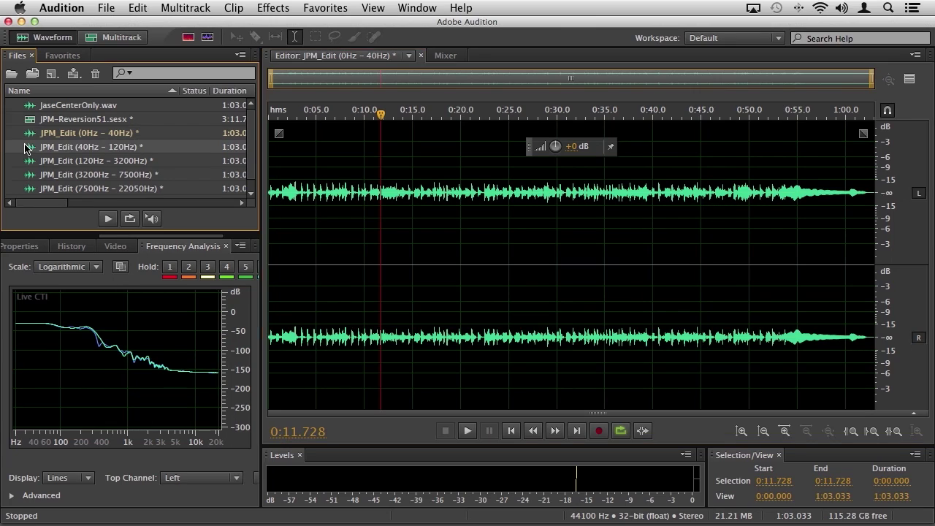
key(space)
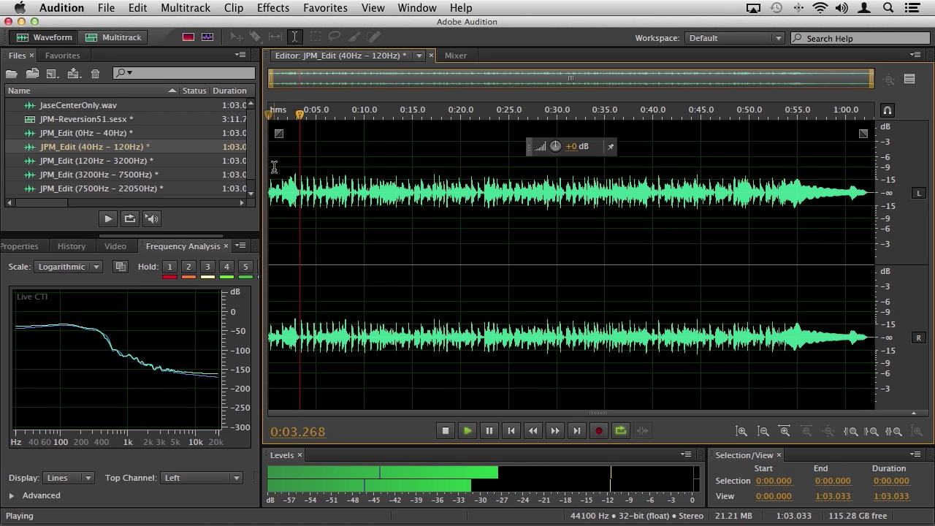
key(space)
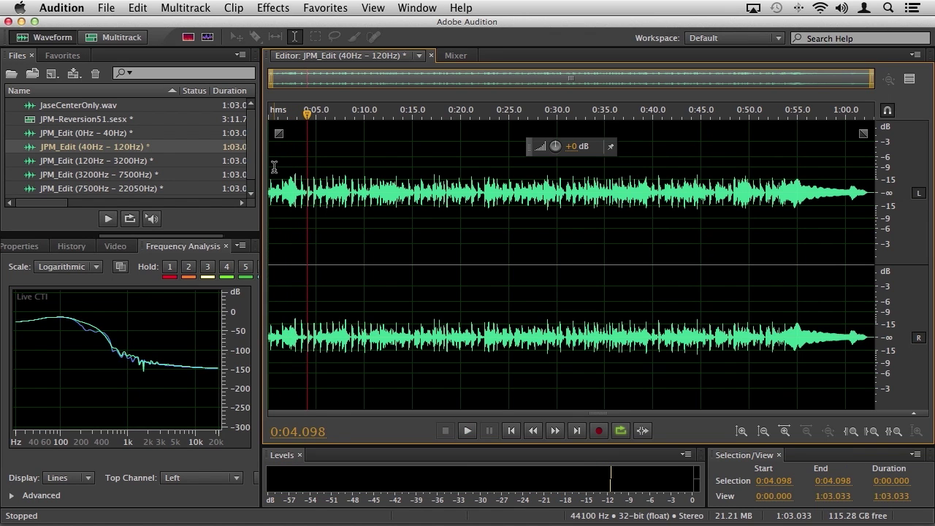
- Audition the 120–3200 Hz, 3200–7500 Hz and 7500–22050 Hz band files in turn
click(42, 168)
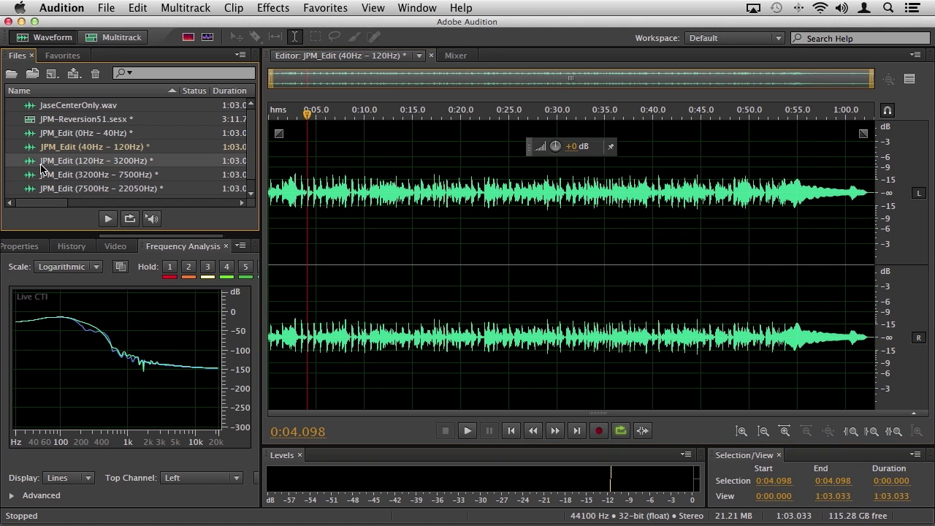
key(space)
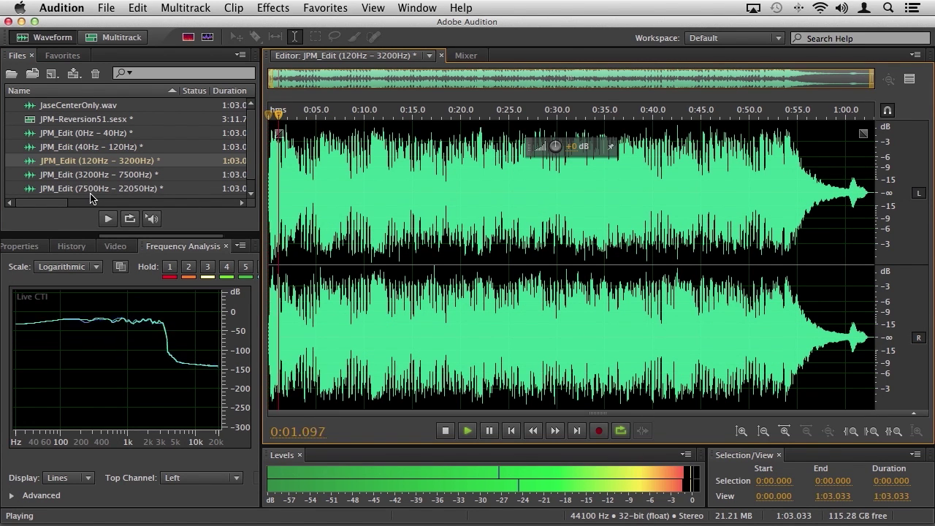
key(space)
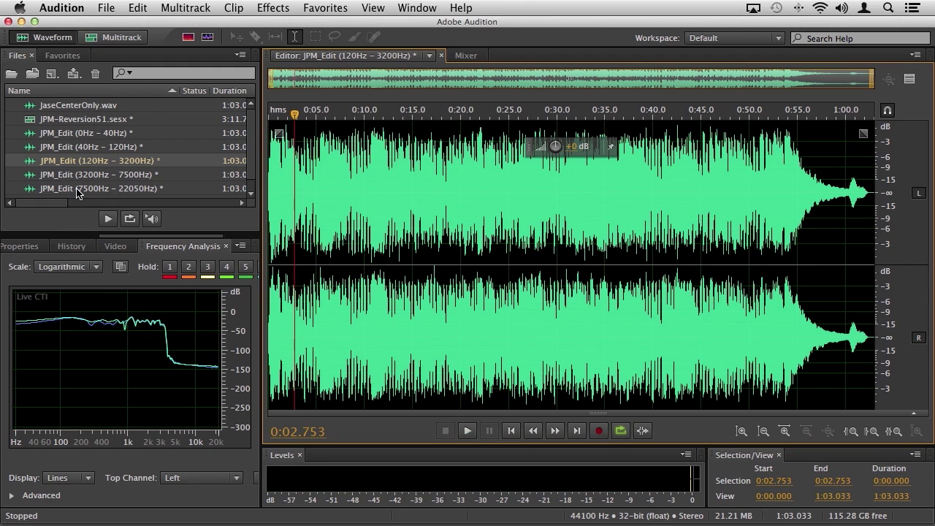
click(27, 178)
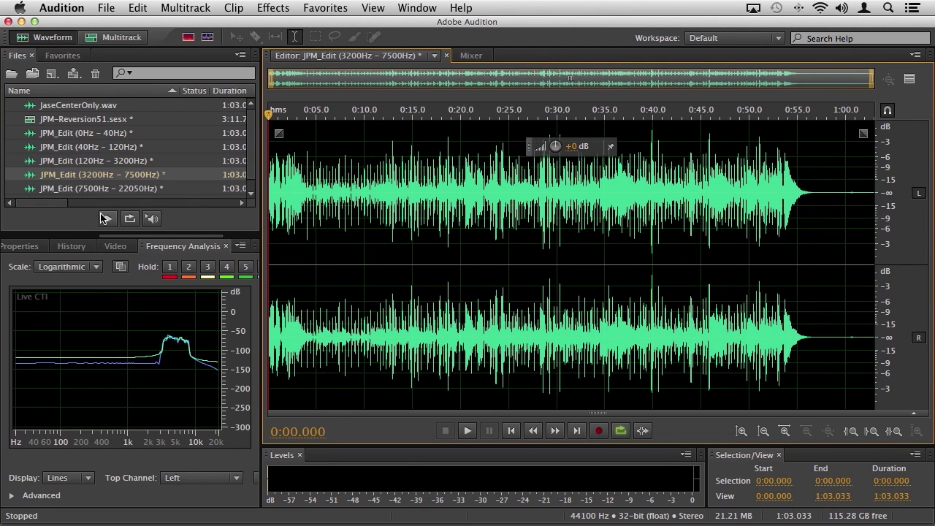
click(105, 219)
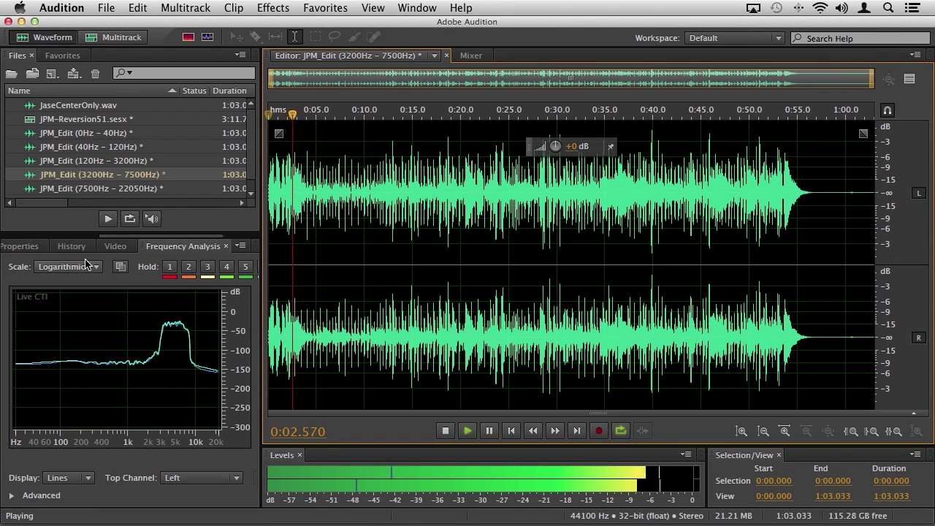
key(space)
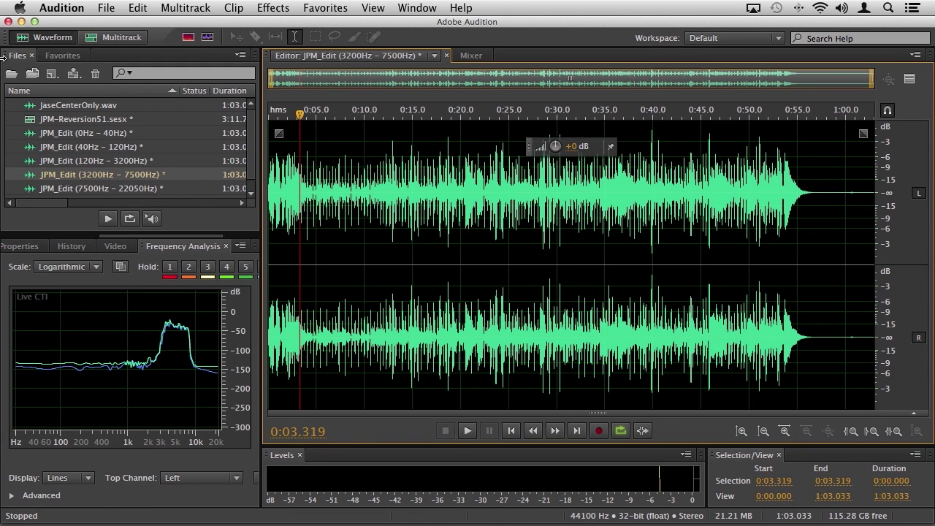
click(32, 189)
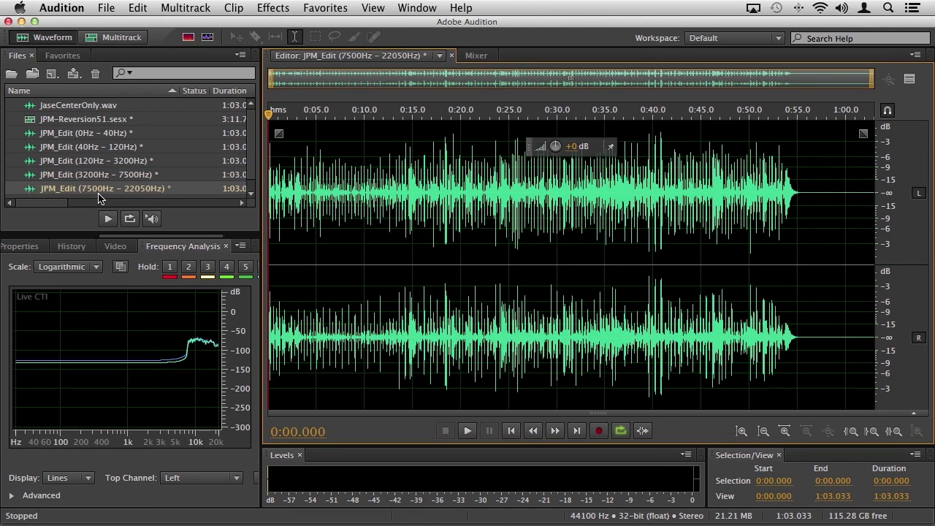
key(space)
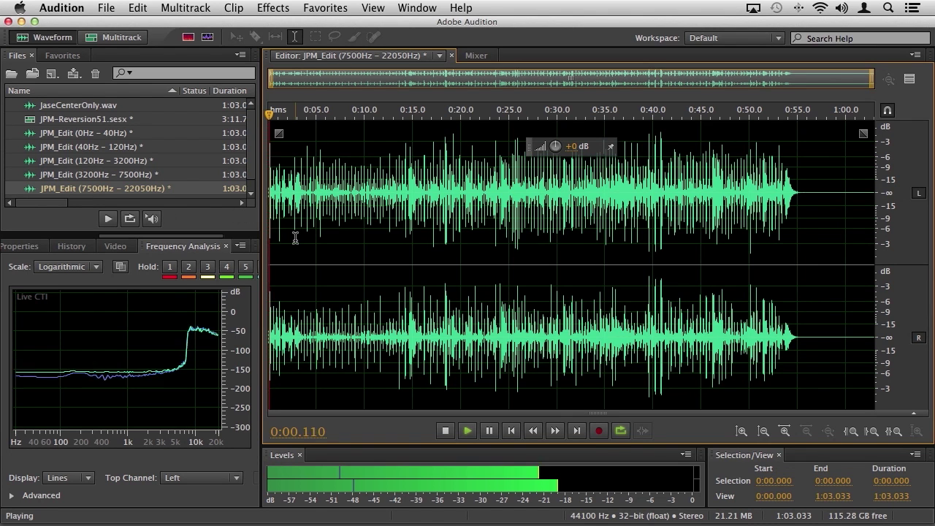
key(space)
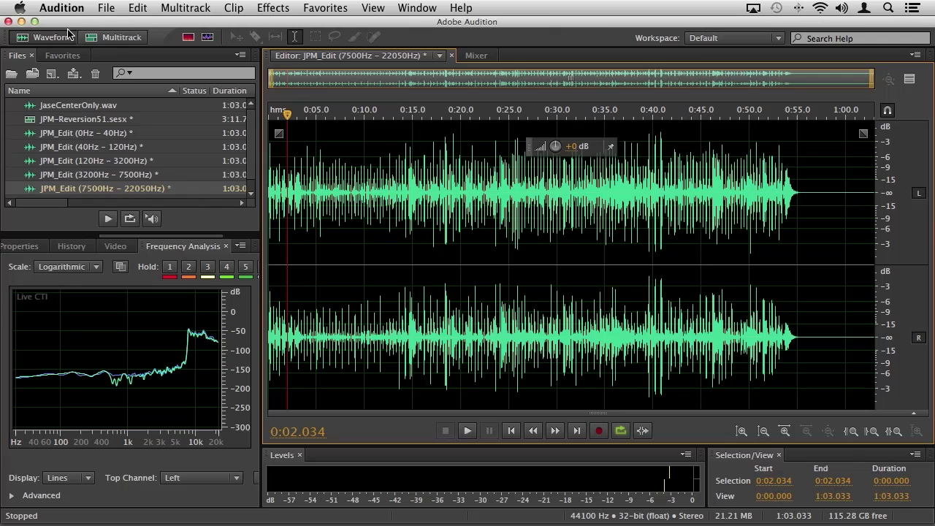
- Place the 0–40Hz, 120–3200Hz, 3200–7500Hz and 7500–22050Hz bands on Sub, Left Surround, Right Surround and Center Channel
click(121, 38)
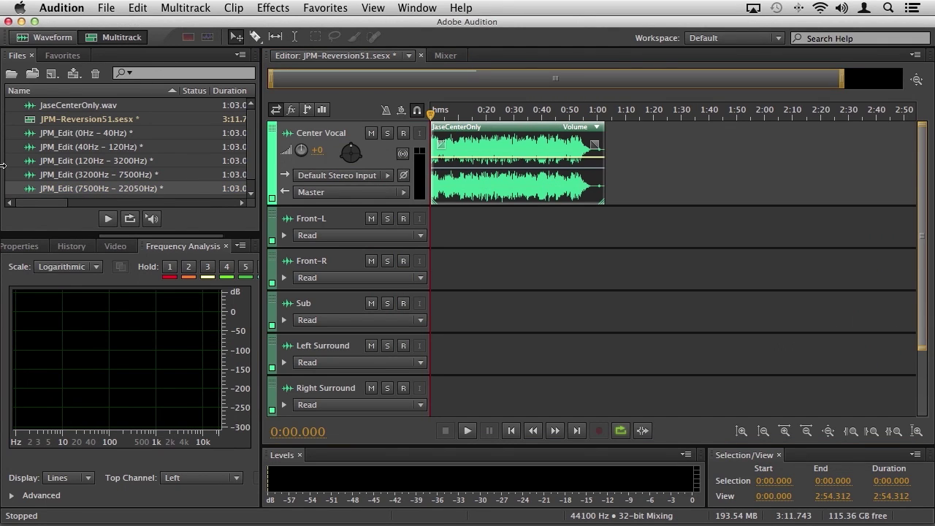
drag(29, 138, 414, 310)
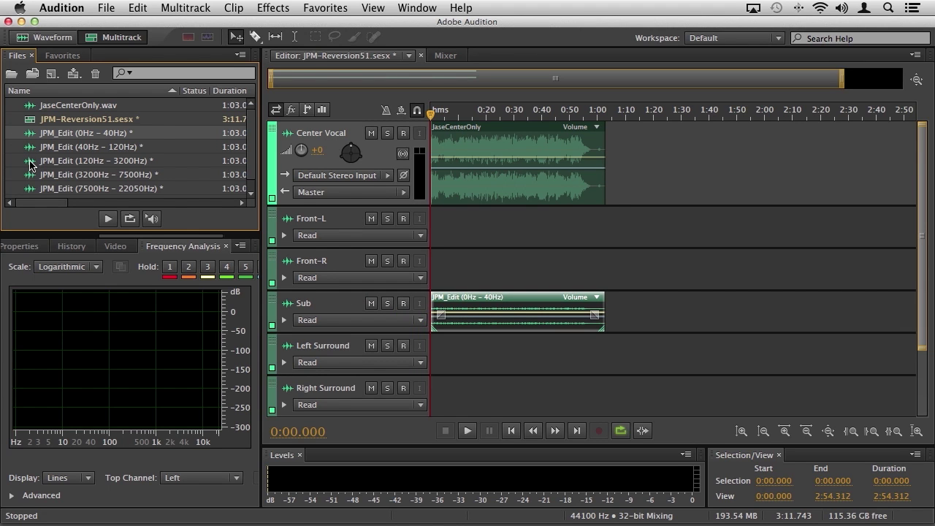
scroll(920, 262, down, 3)
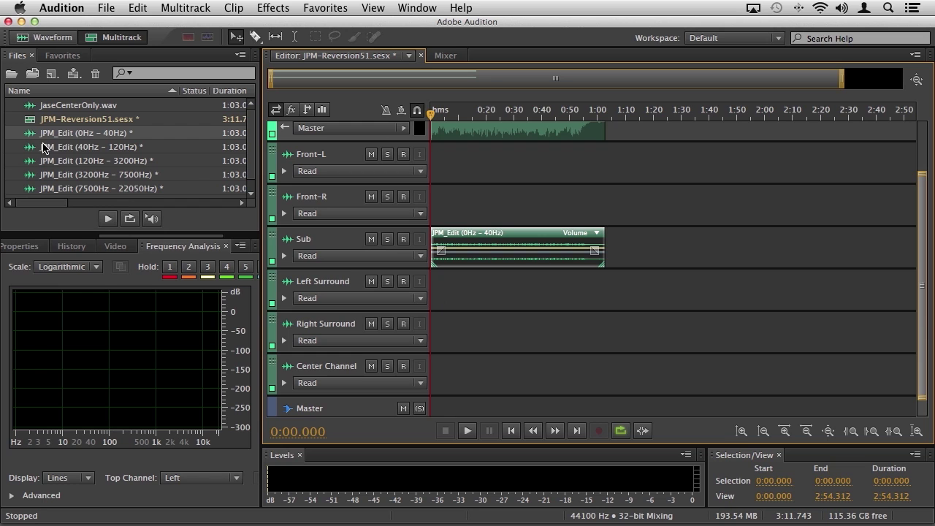
drag(30, 166, 419, 286)
drag(30, 178, 342, 329)
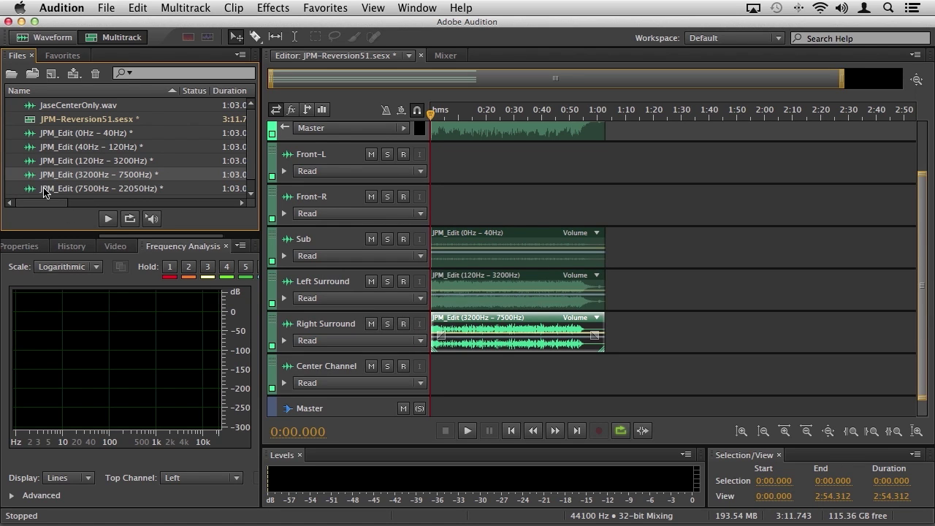
drag(30, 190, 414, 385)
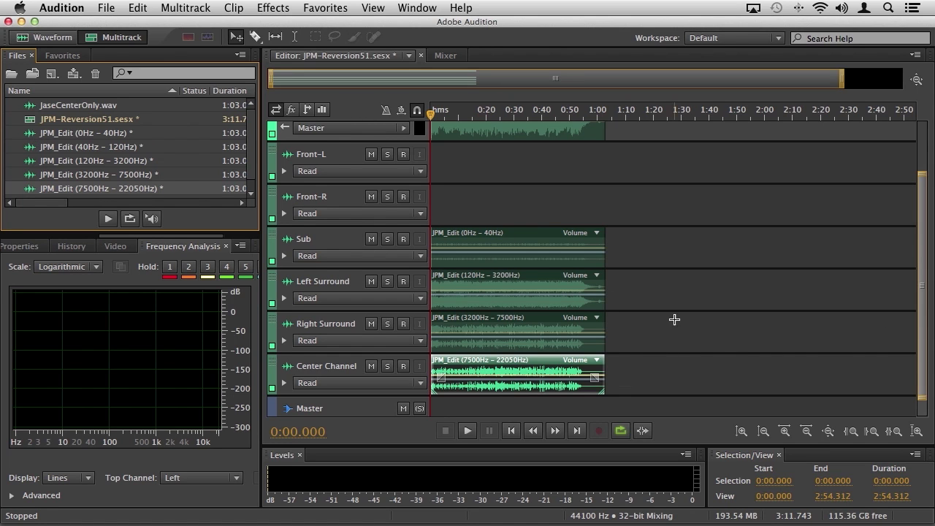
drag(921, 303, 921, 340)
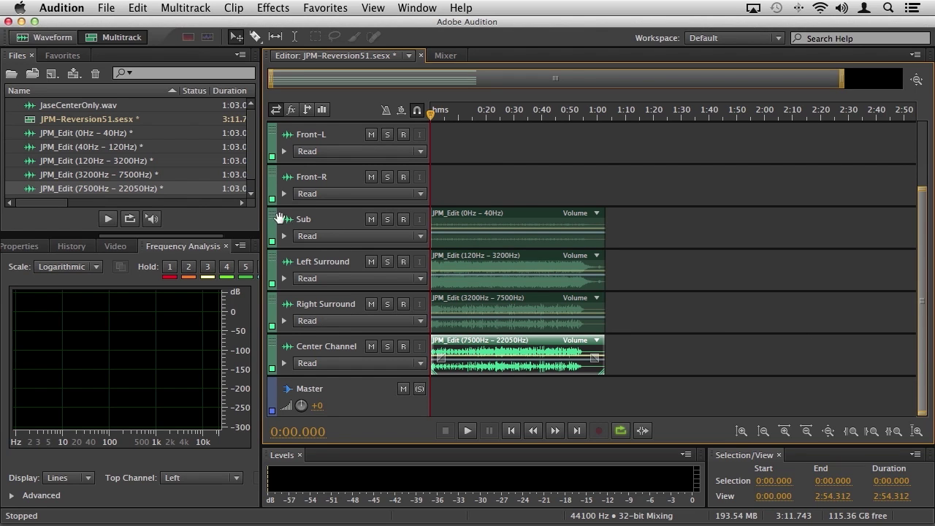
- Rename Left Surround, Right Surround and Center Channel to LowFreMids, Mids and Highs
click(324, 262)
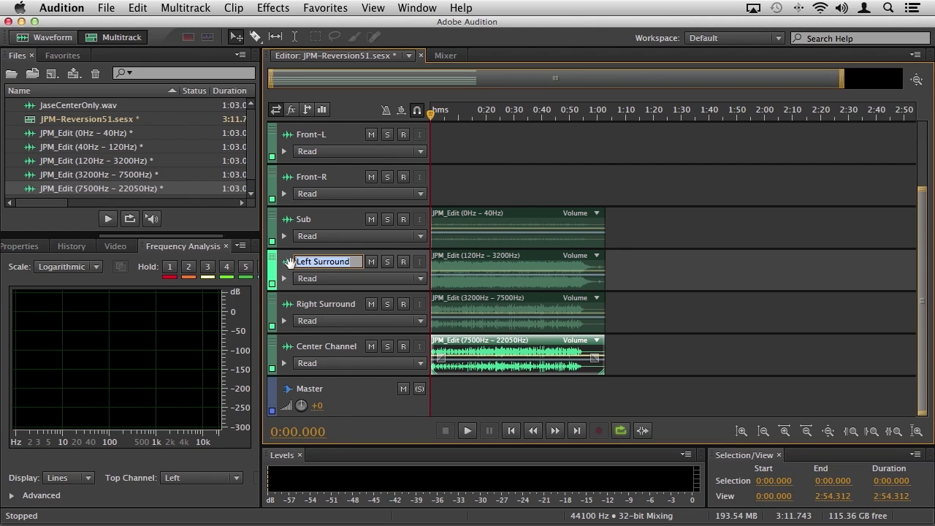
text(Low)
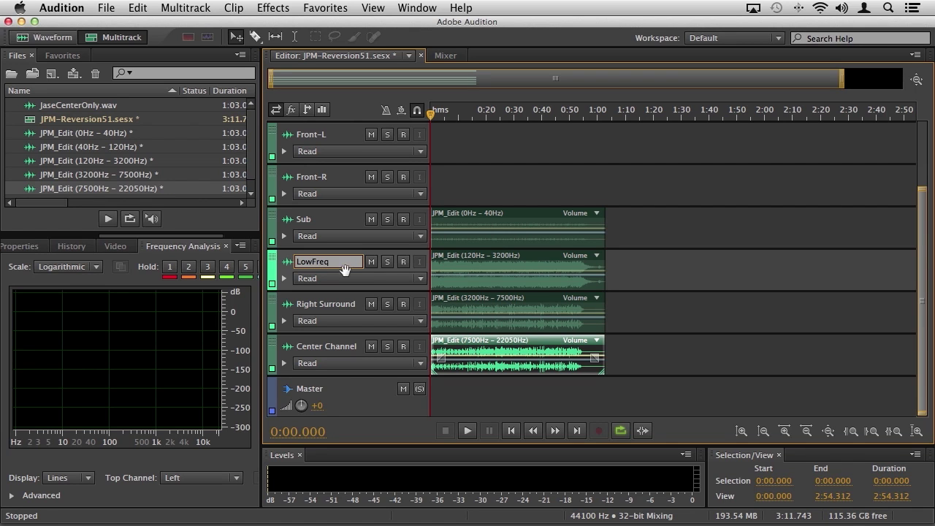
text(Freq)
key(BackSpace)
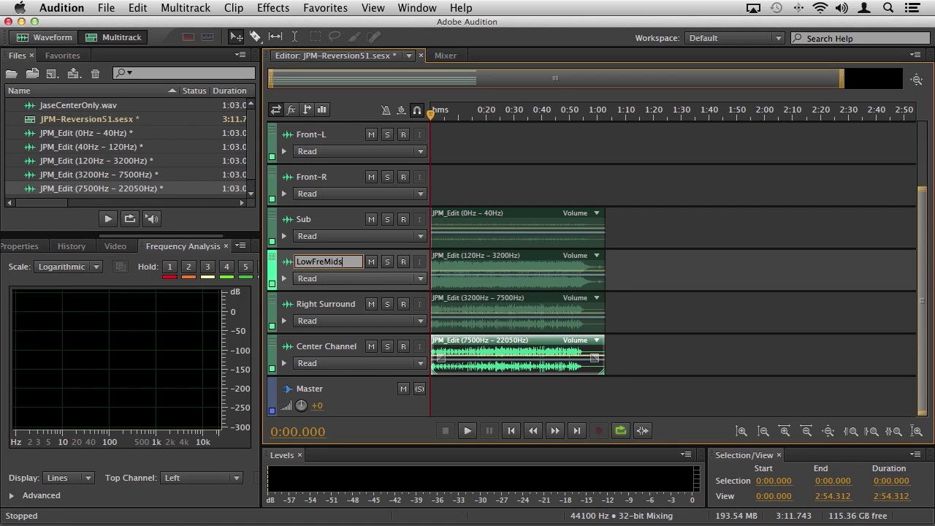
click(308, 305)
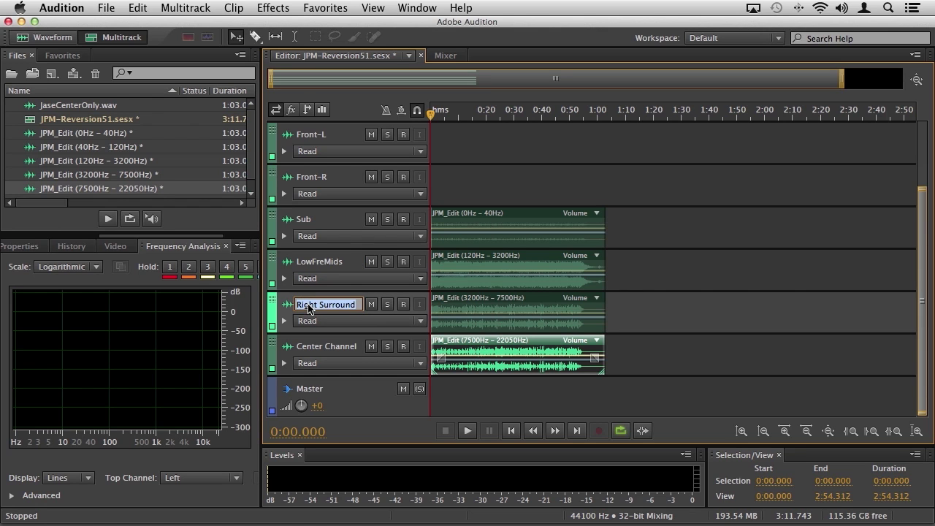
text(Mids)
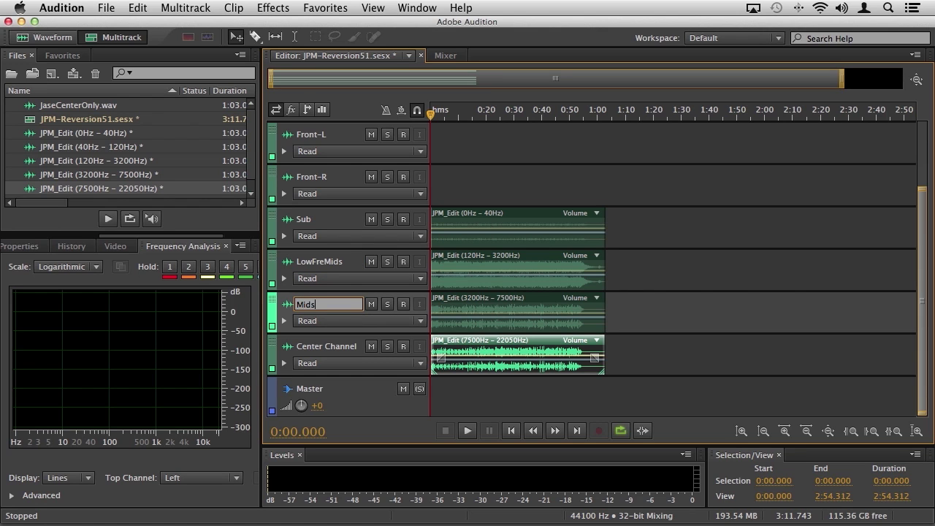
click(315, 350)
text(Highs)
key(Return)
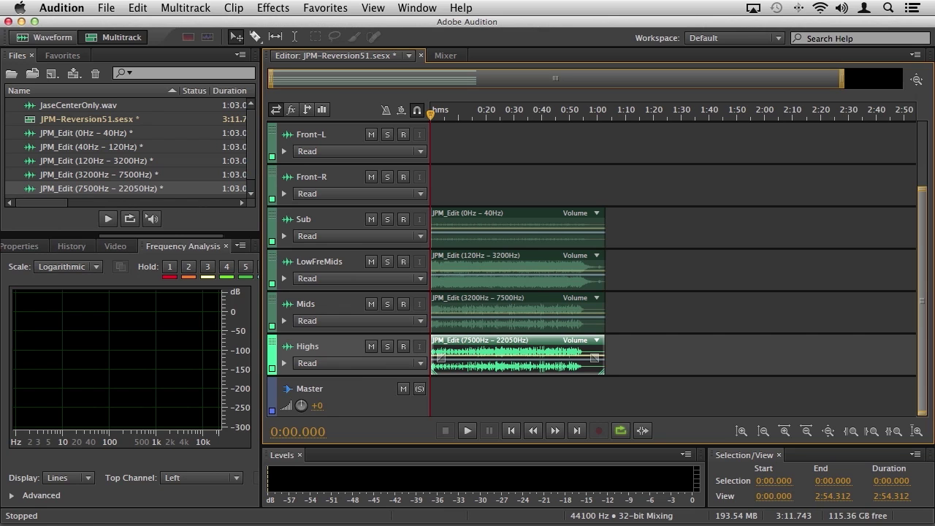
scroll(777, 195, up, 3)
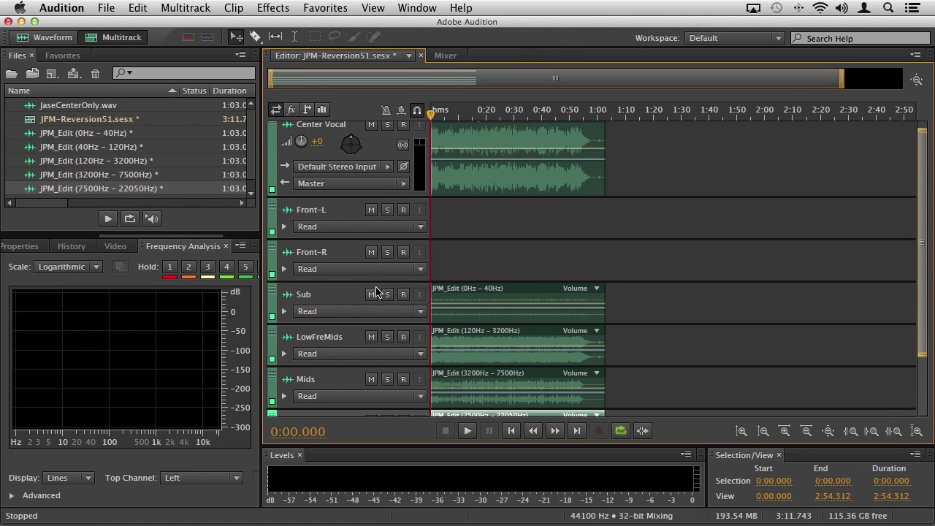
- In the Mixer, set the Sub track's surround panner to LFE Only
click(447, 55)
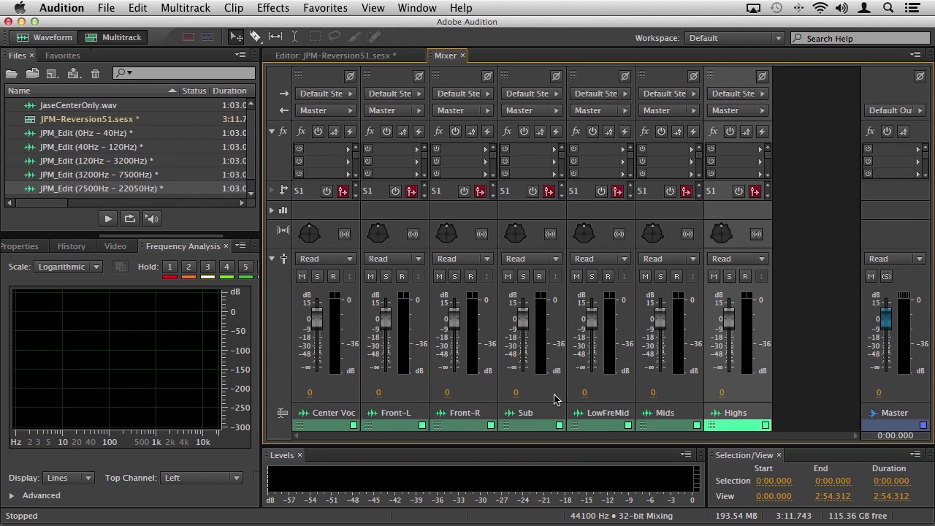
double_click(515, 235)
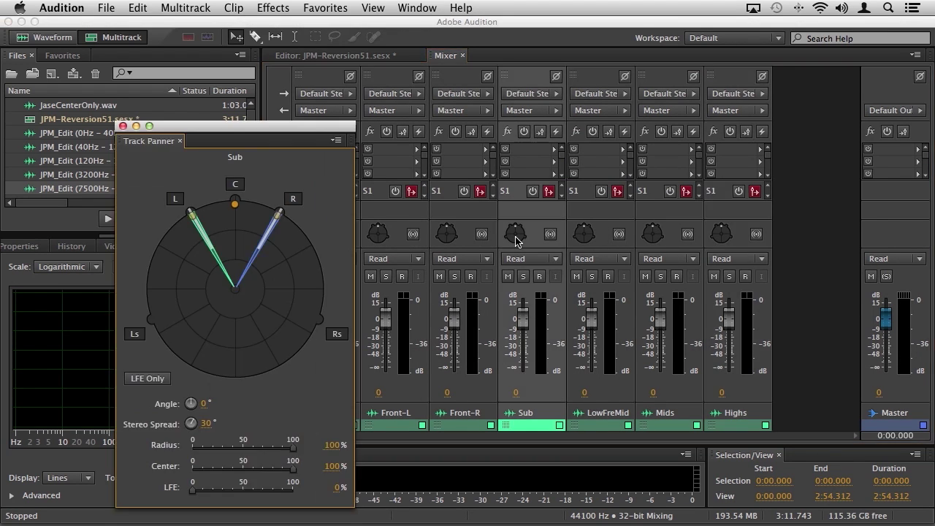
click(145, 378)
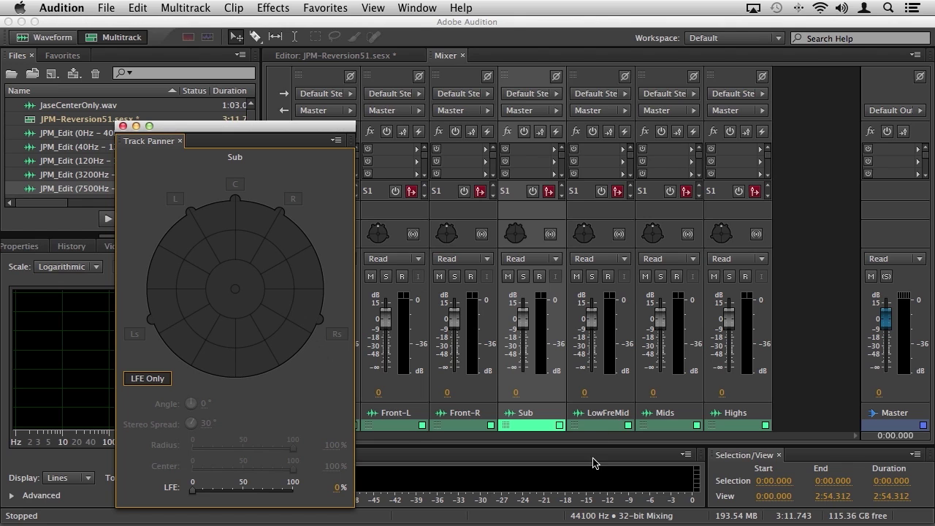
drag(591, 451, 597, 389)
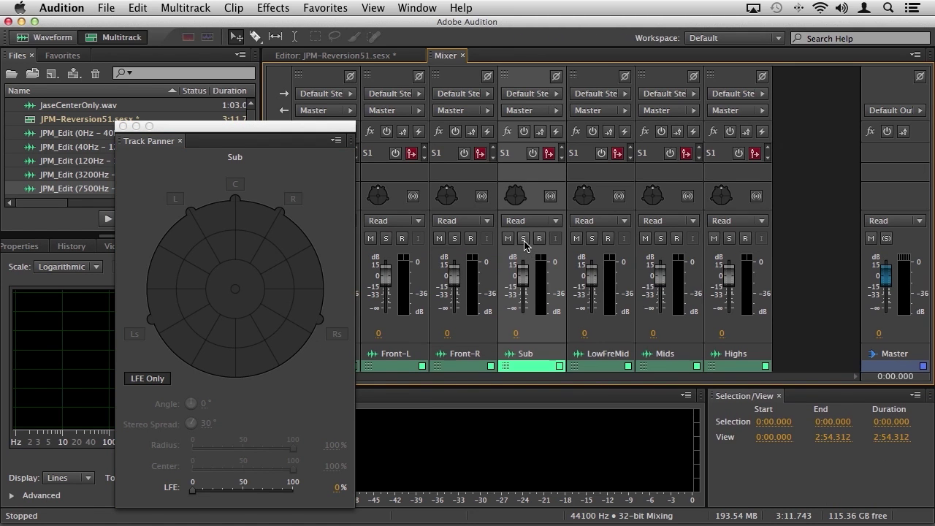
- Solo Sub, play from about 15 seconds, and raise its LFE level to 66%
click(524, 239)
click(370, 59)
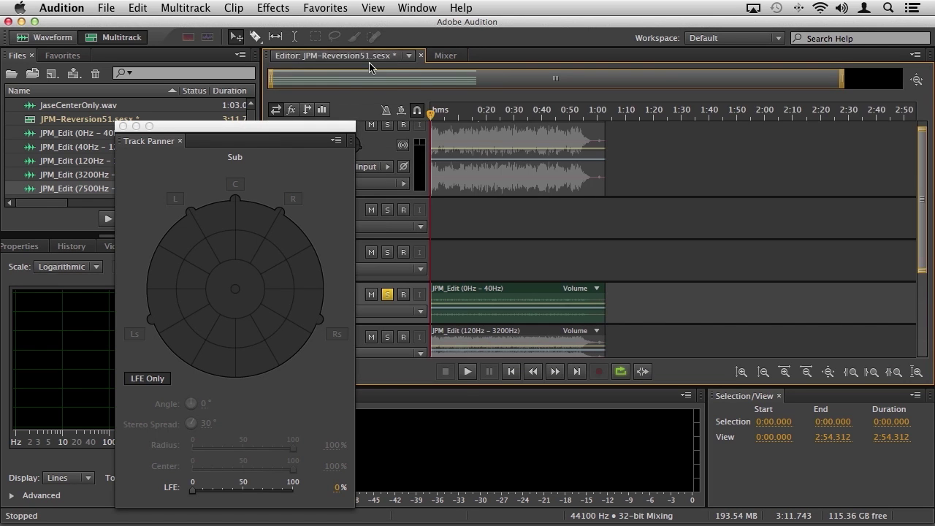
click(473, 119)
key(space)
click(446, 57)
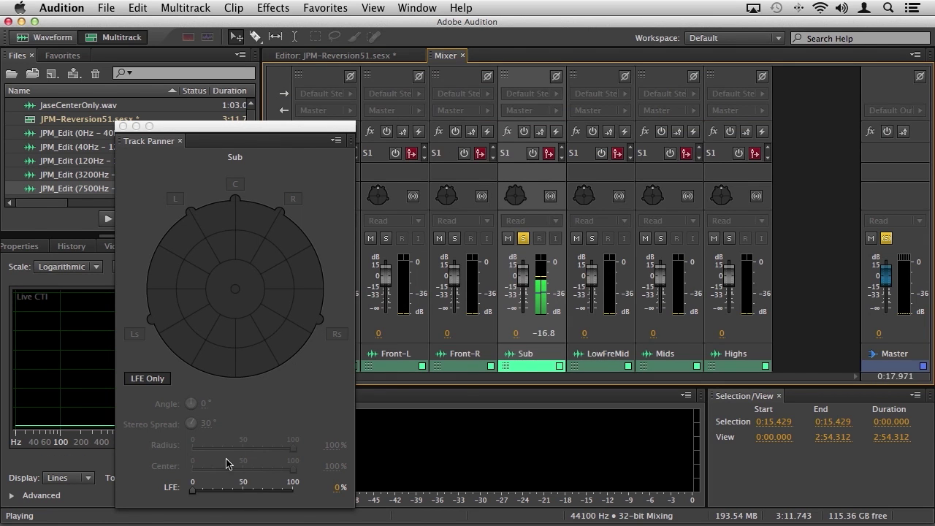
drag(193, 491, 260, 497)
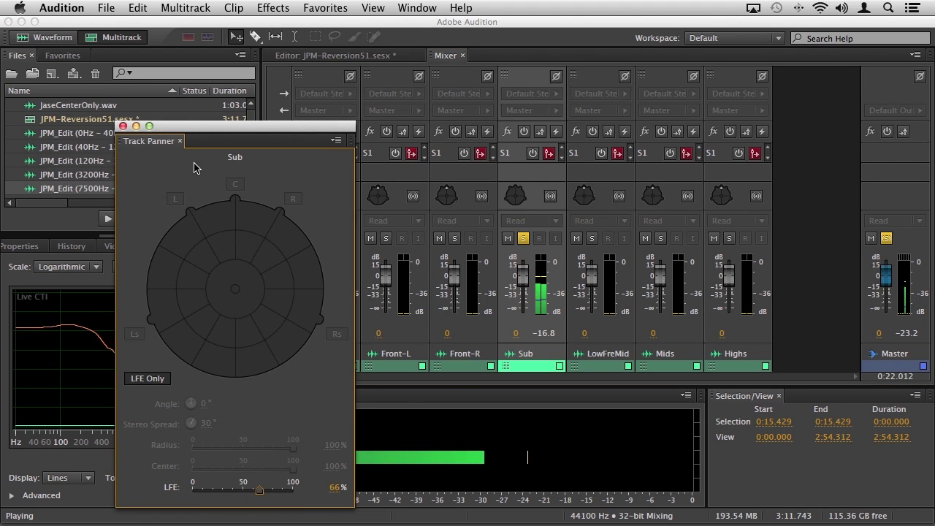
drag(212, 138, 820, 116)
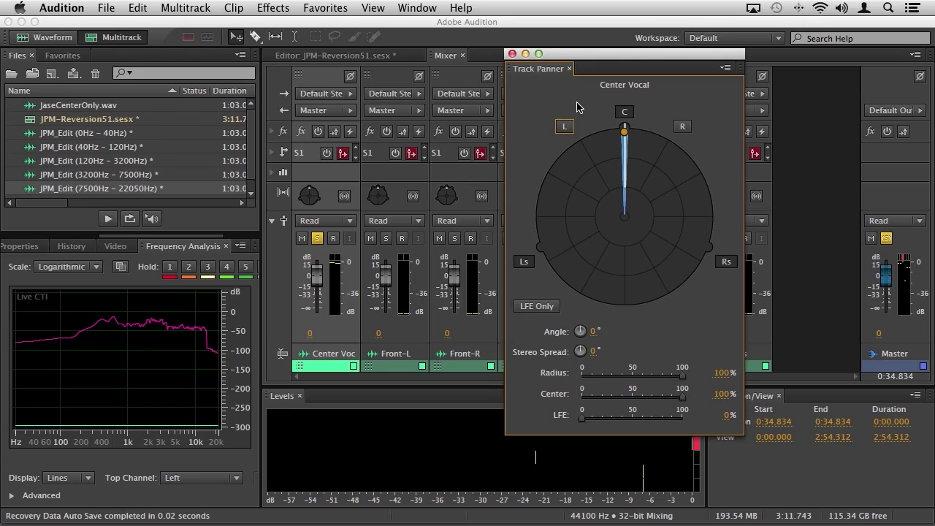
- While listening, lower the Center Vocal volume to -9.7 dB, then close its panner
drag(573, 56, 439, 49)
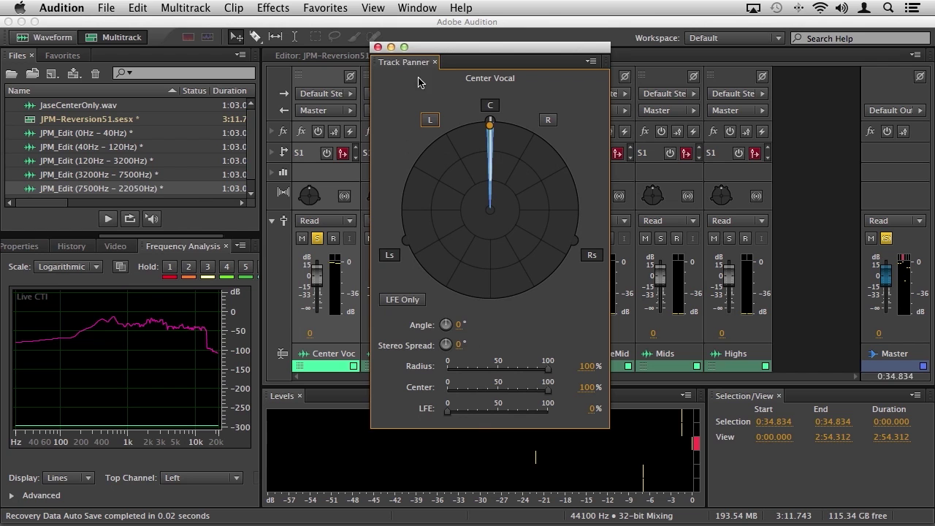
drag(438, 53, 788, 74)
click(676, 440)
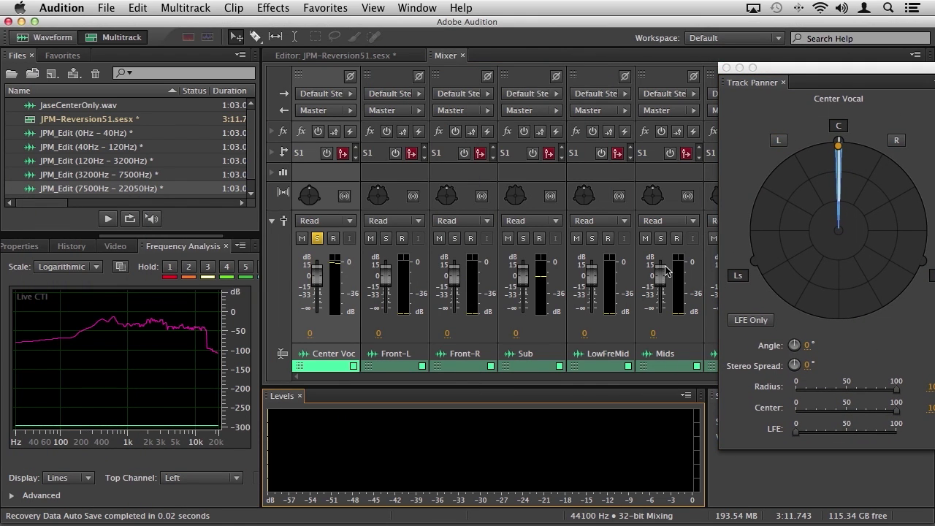
key(space)
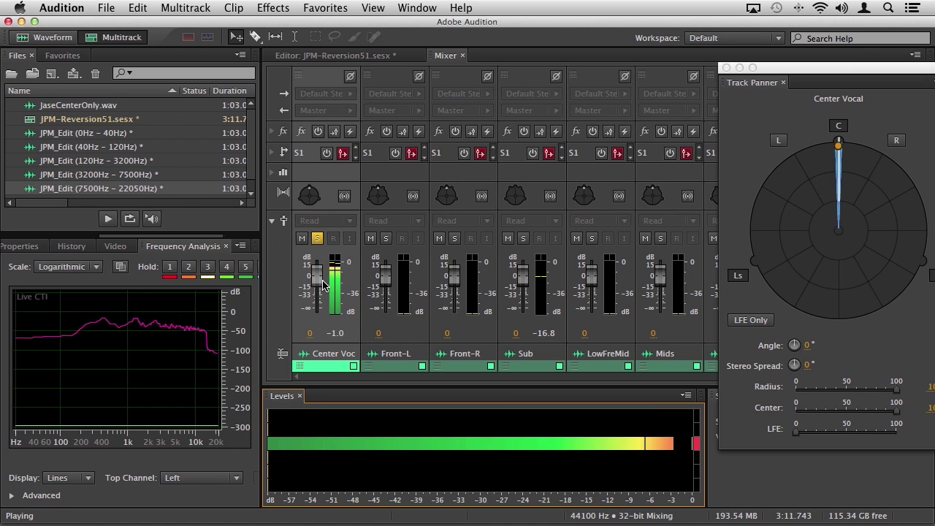
drag(322, 285, 322, 291)
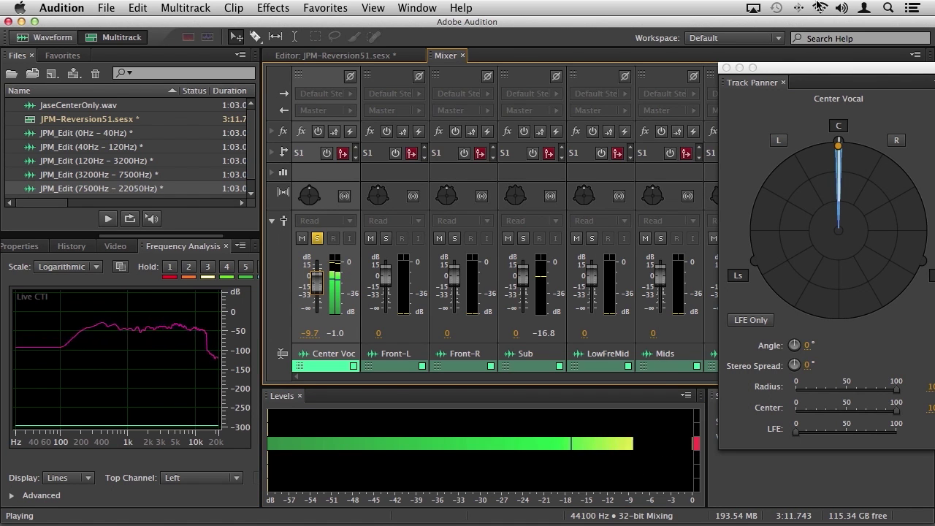
drag(797, 67, 714, 57)
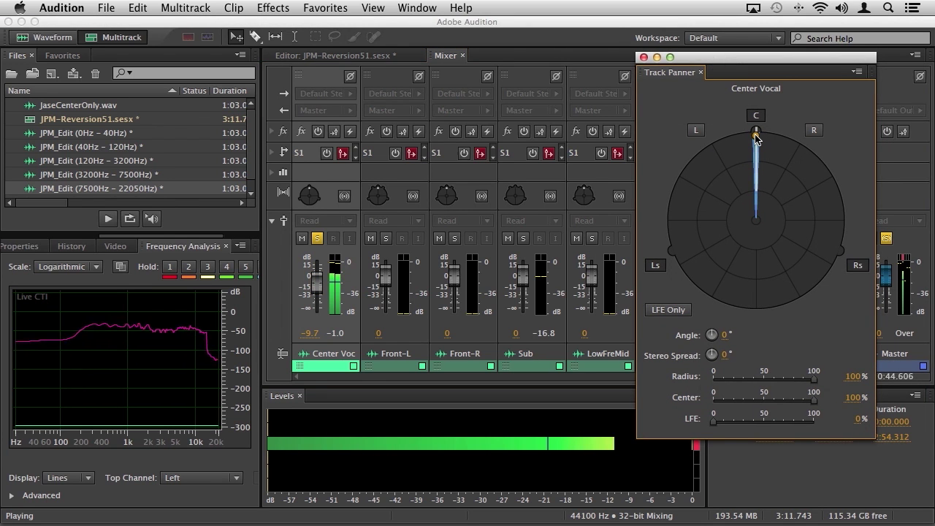
click(644, 57)
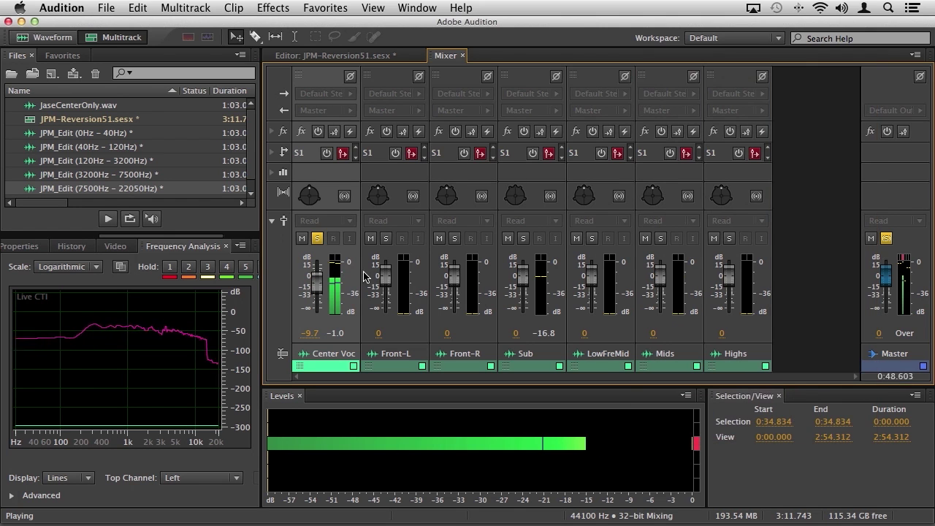
key(space)
- Unsolo Center Vocal and audition the Front-L and Front-R tracks solo
click(317, 238)
click(386, 238)
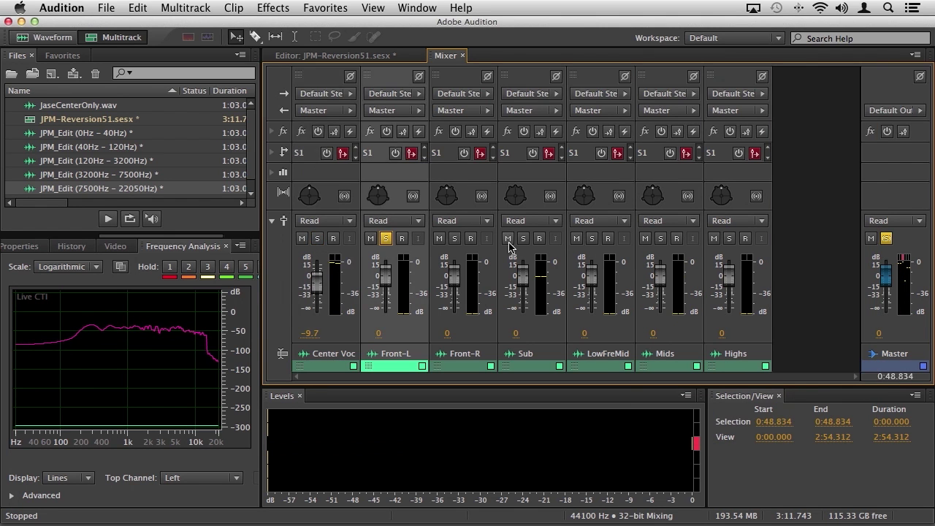
click(455, 239)
click(385, 238)
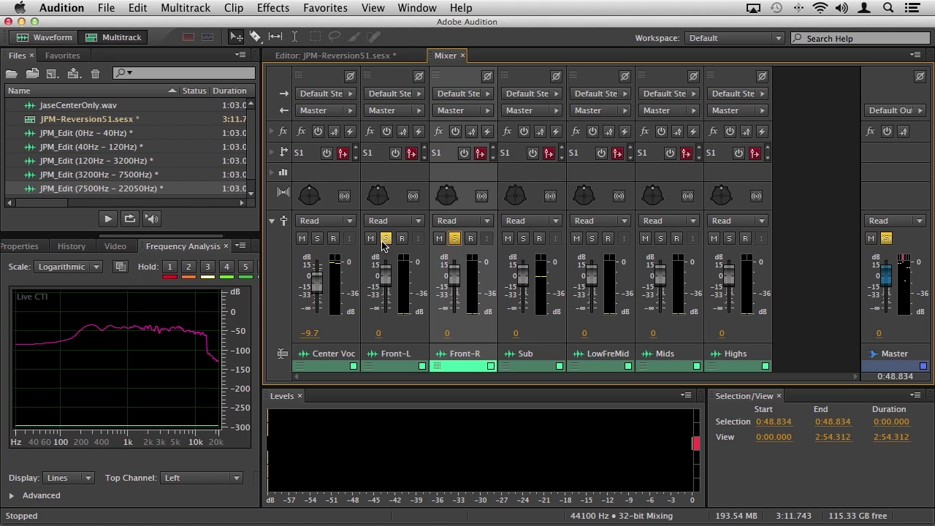
click(454, 238)
- Show the effect rack slots on every Mixer channel
click(351, 58)
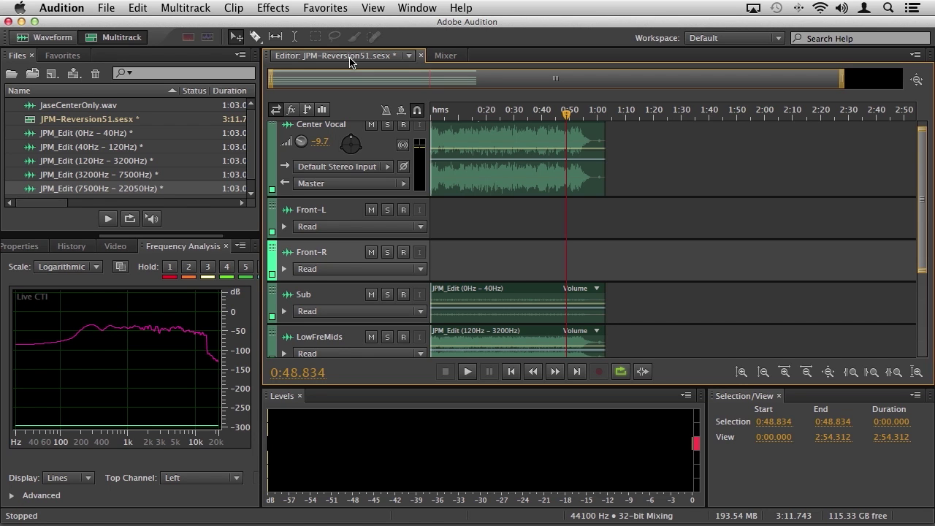
click(446, 55)
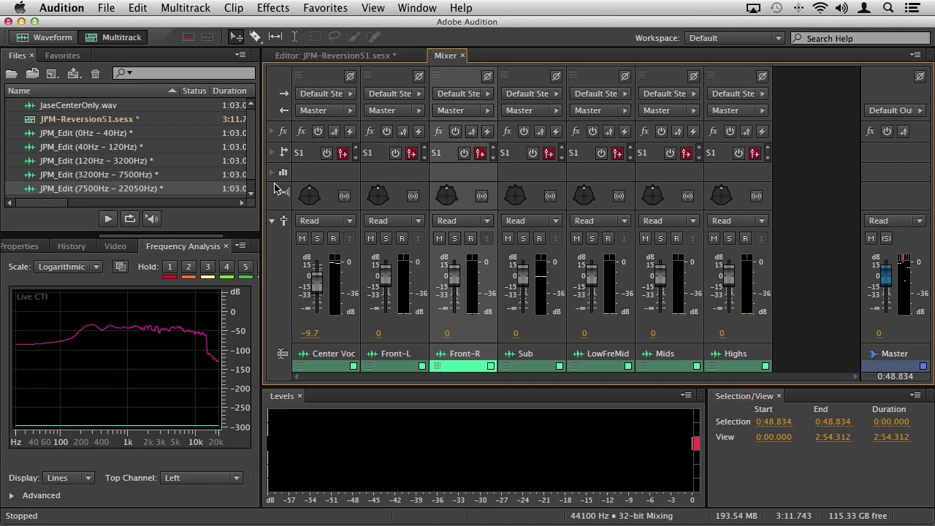
click(273, 221)
- Insert Surround Reverb into the Front-R track's first effect slot
click(272, 132)
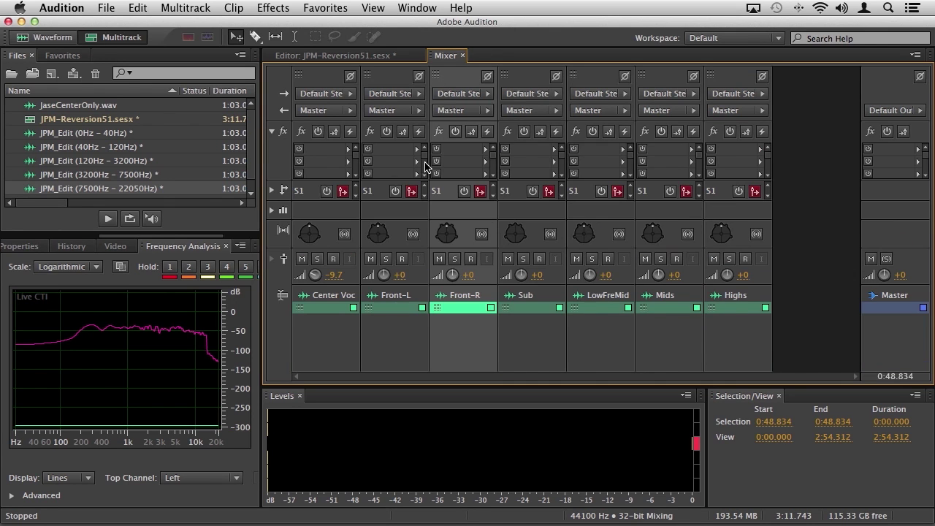
click(483, 151)
mouse_move(525, 272)
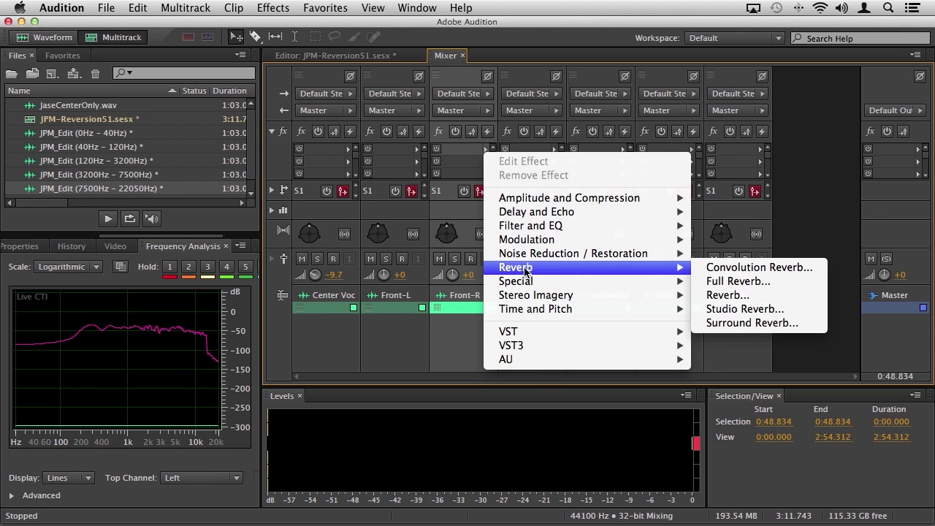
click(790, 322)
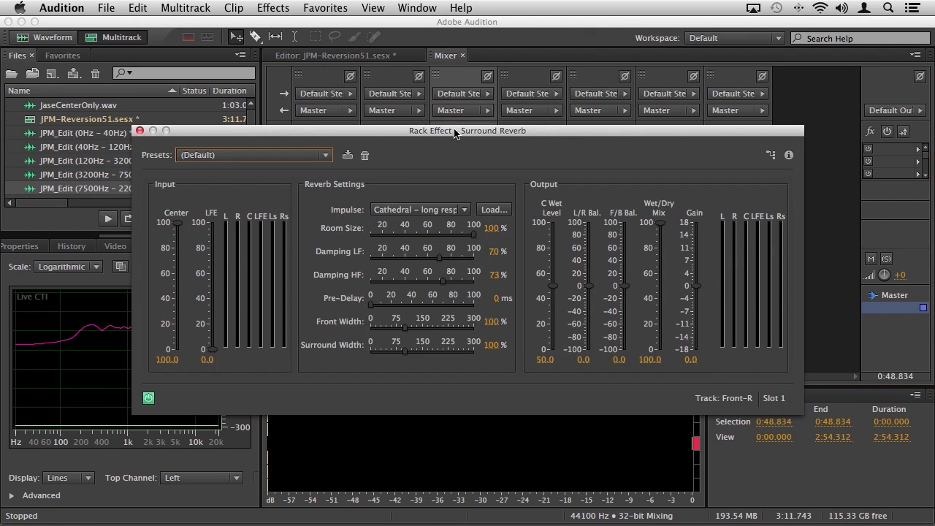
drag(455, 134, 465, 56)
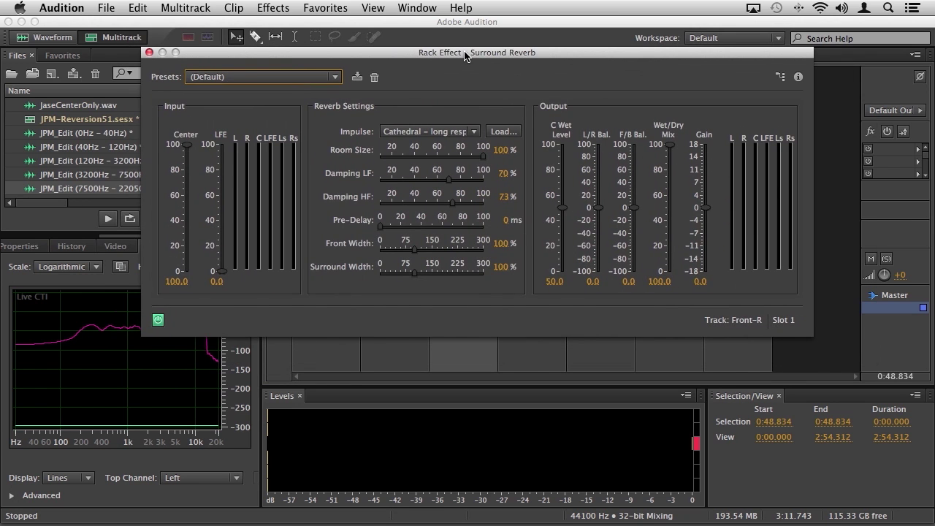